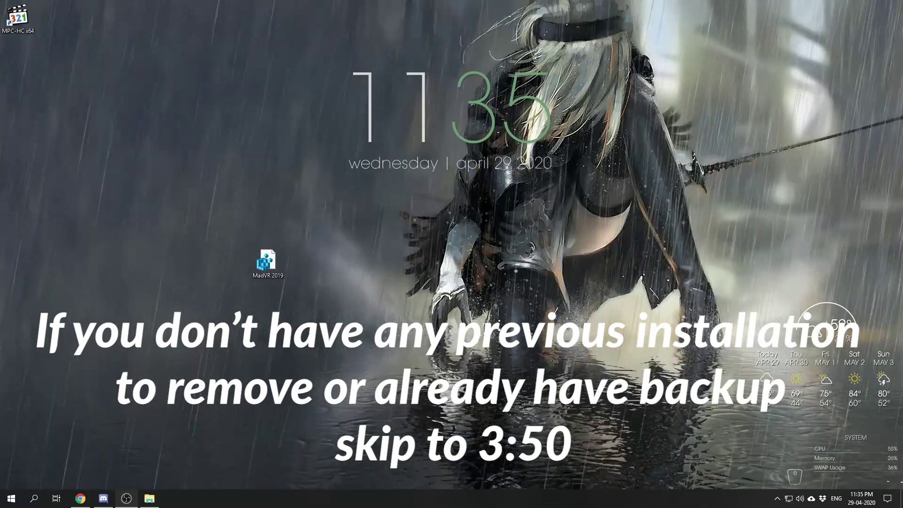
pyautogui.click(268, 259)
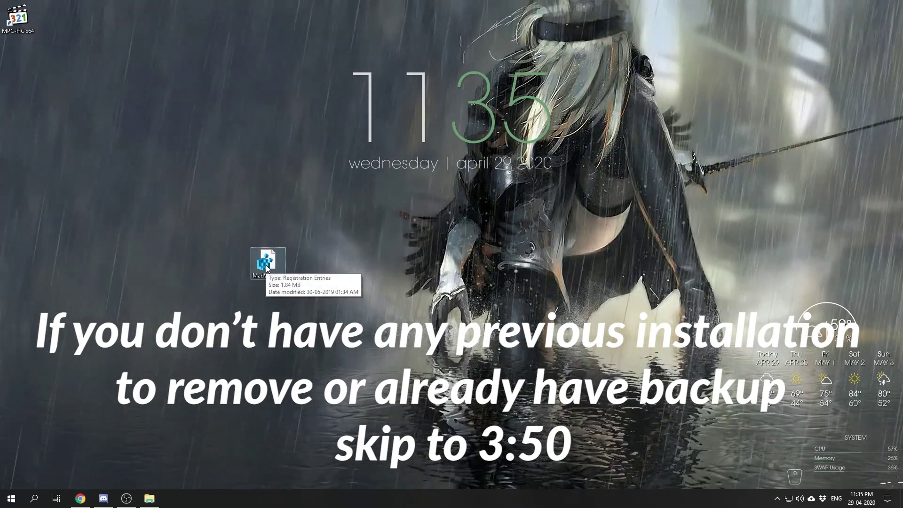
pyautogui.click(276, 263)
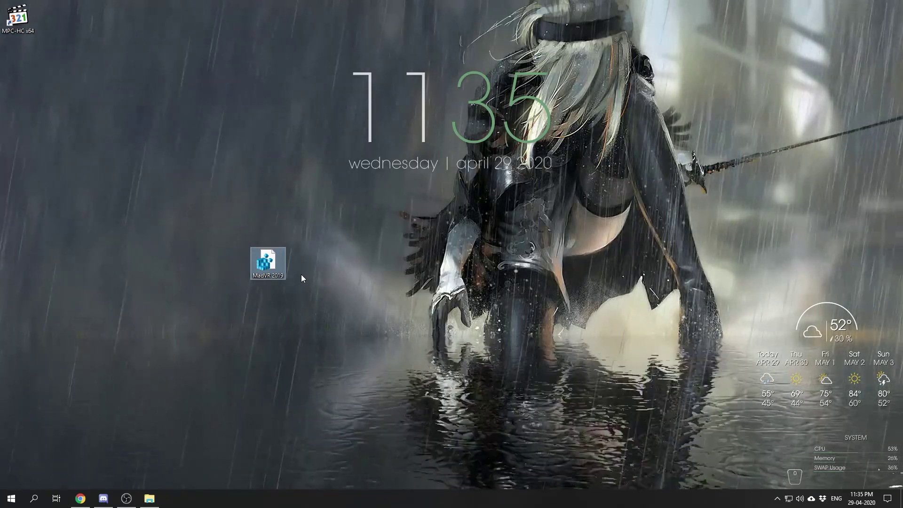
# - Open Registry Editor and locate the madshi key under HKEY_CURRENT_USER\Software
pyautogui.press('super')
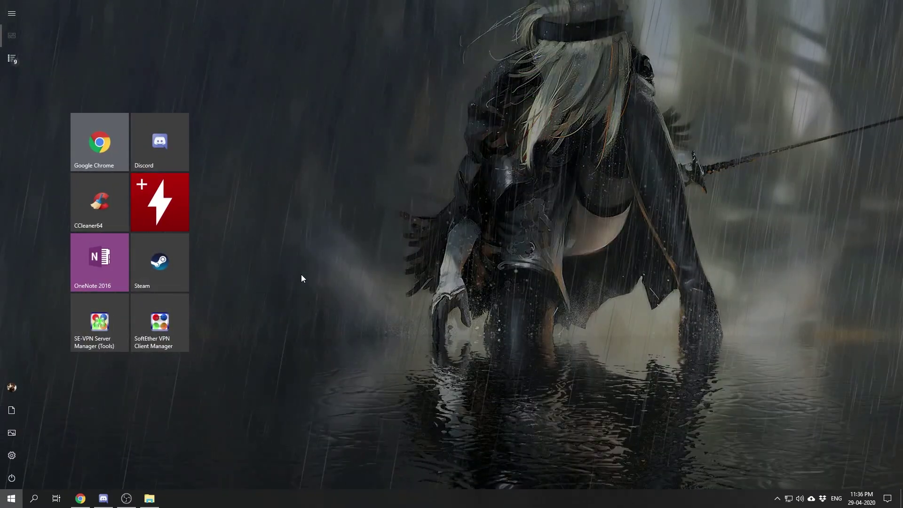
pyautogui.write('rege')
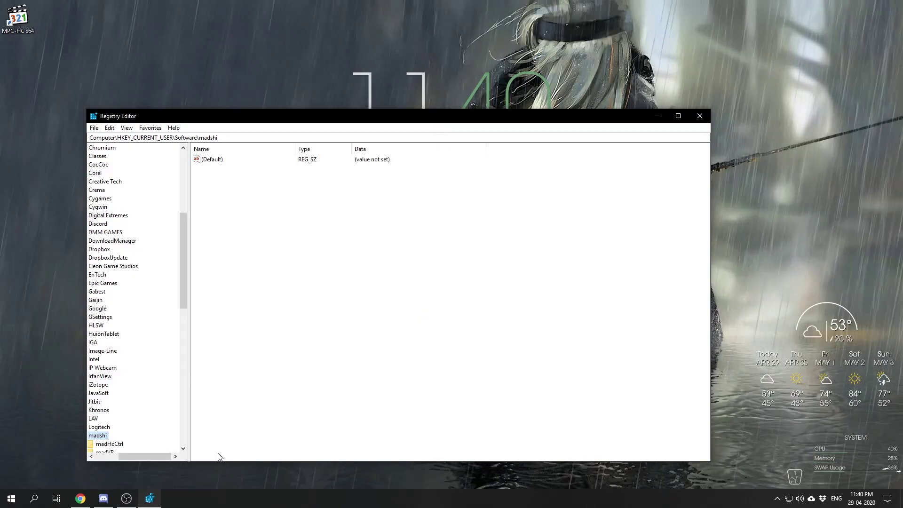
pyautogui.scroll(8, 146, 318)
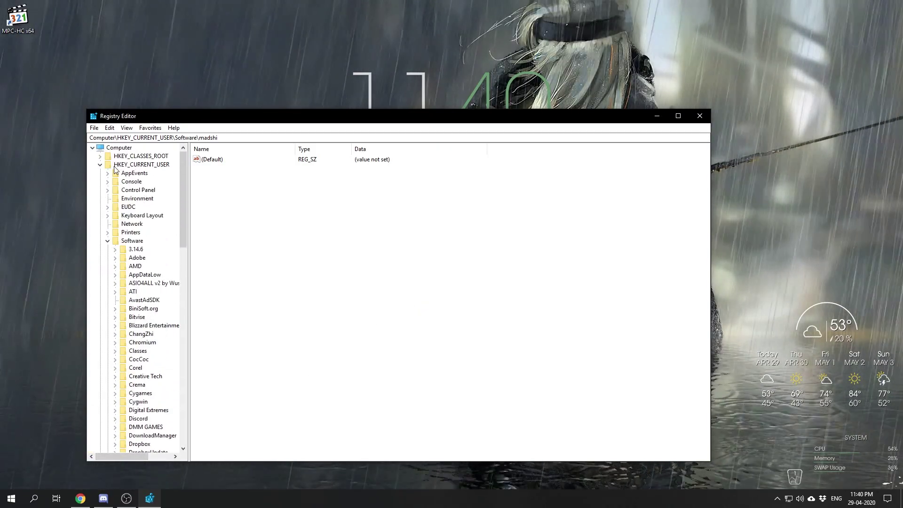
pyautogui.click(99, 165)
pyautogui.click(100, 165)
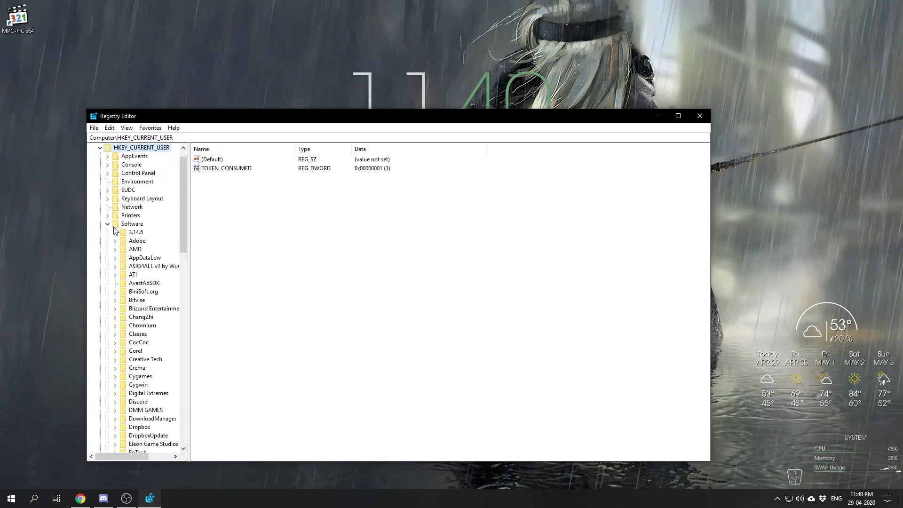
pyautogui.click(131, 224)
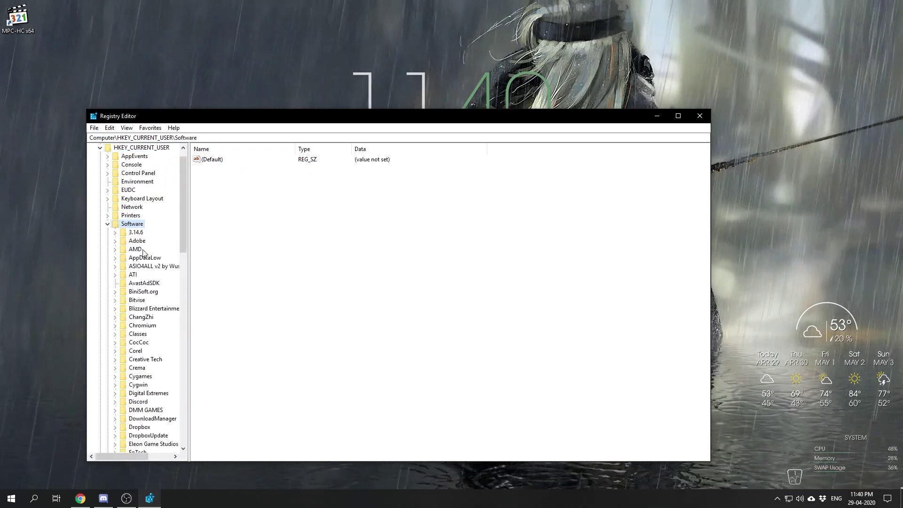
pyautogui.scroll(-5, 145, 269)
pyautogui.scroll(-6, 146, 269)
pyautogui.doubleClick(122, 334)
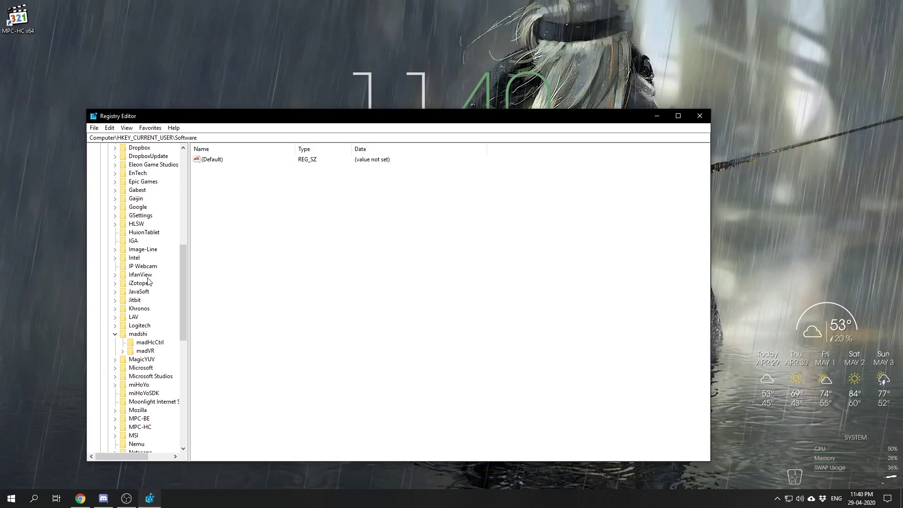
# - Examine the contents of the madHcCtrl and madVR subkeys under madshi
pyautogui.click(147, 343)
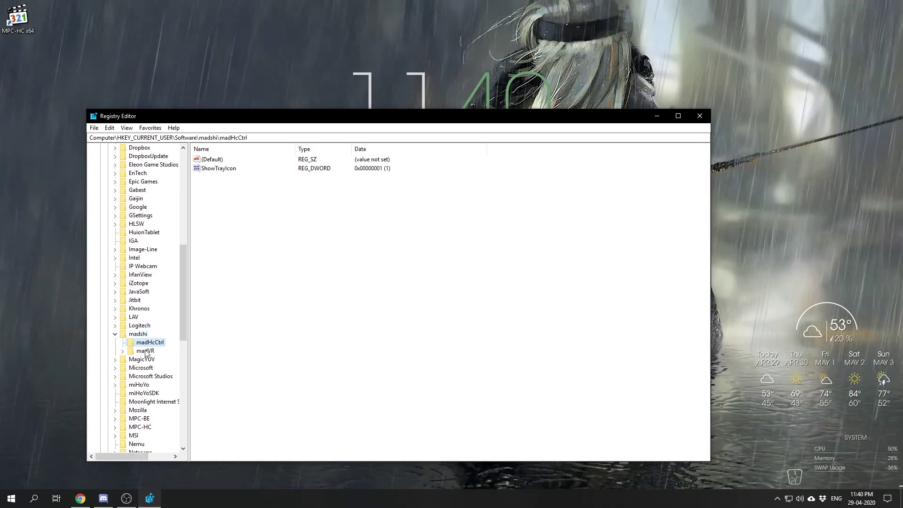
pyautogui.click(146, 352)
pyautogui.click(147, 343)
pyautogui.click(146, 352)
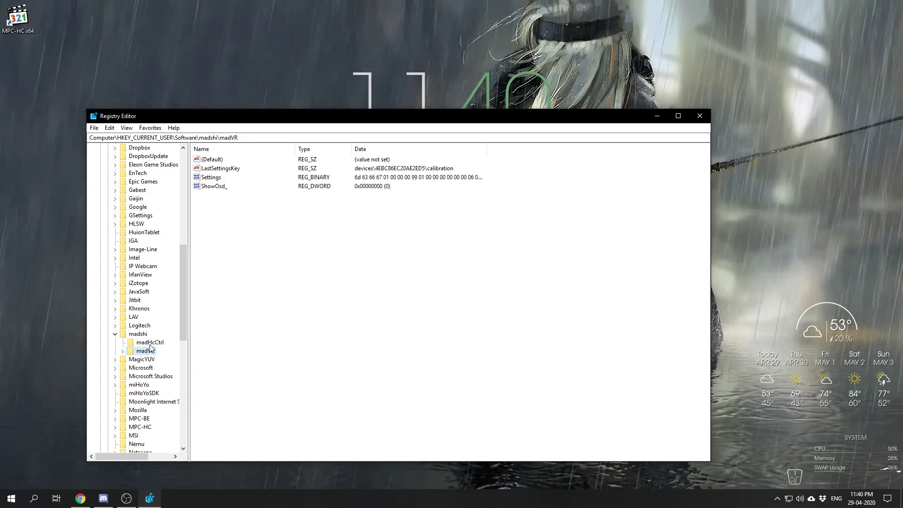
pyautogui.click(150, 344)
pyautogui.click(150, 350)
pyautogui.click(151, 343)
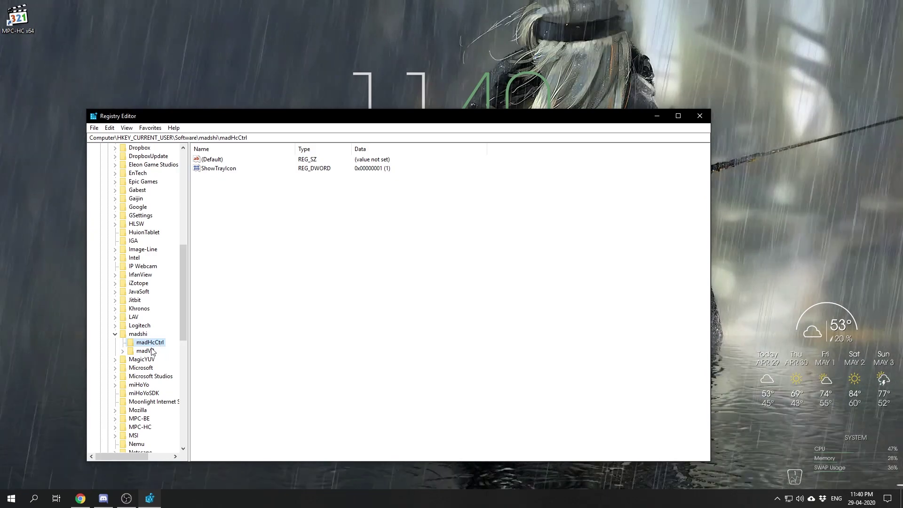
# - Export the madshi registry key to the Desktop as "MadVR BackUp 2020" and close Registry Editor
pyautogui.click(142, 335)
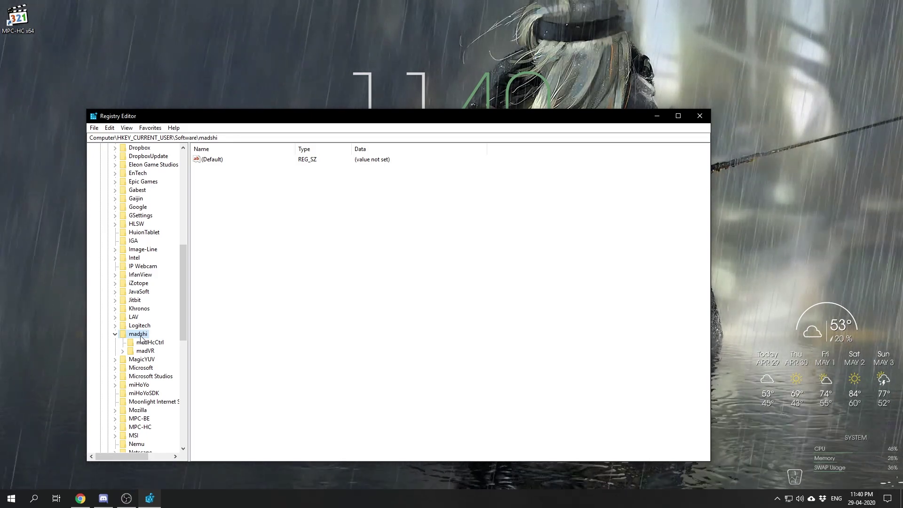
pyautogui.rightClick(141, 338)
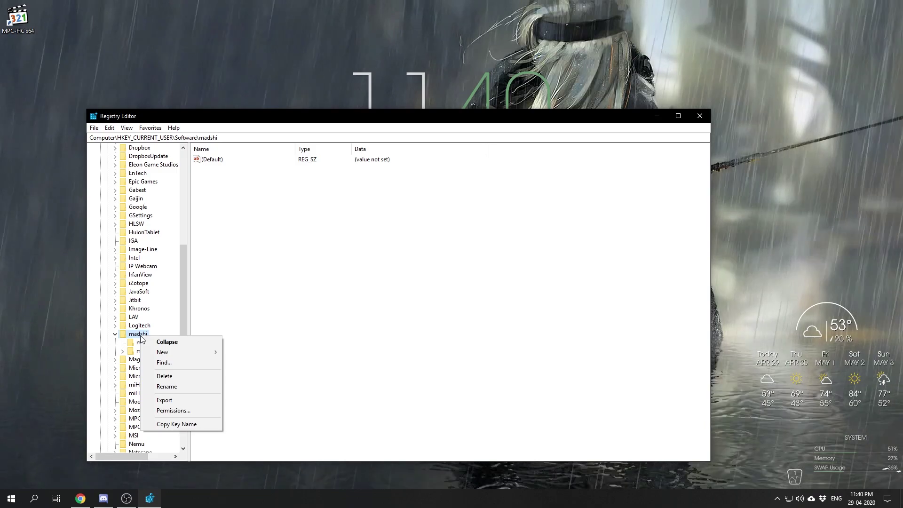
pyautogui.click(166, 400)
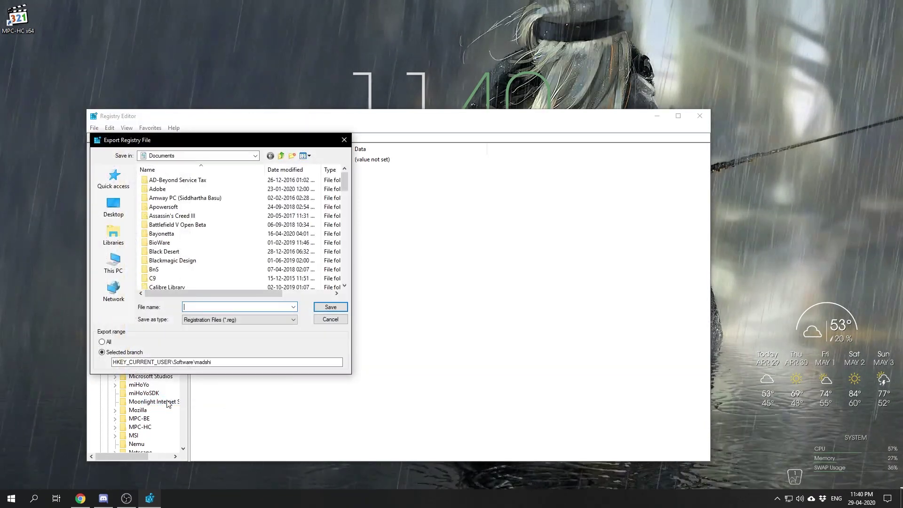
pyautogui.click(115, 206)
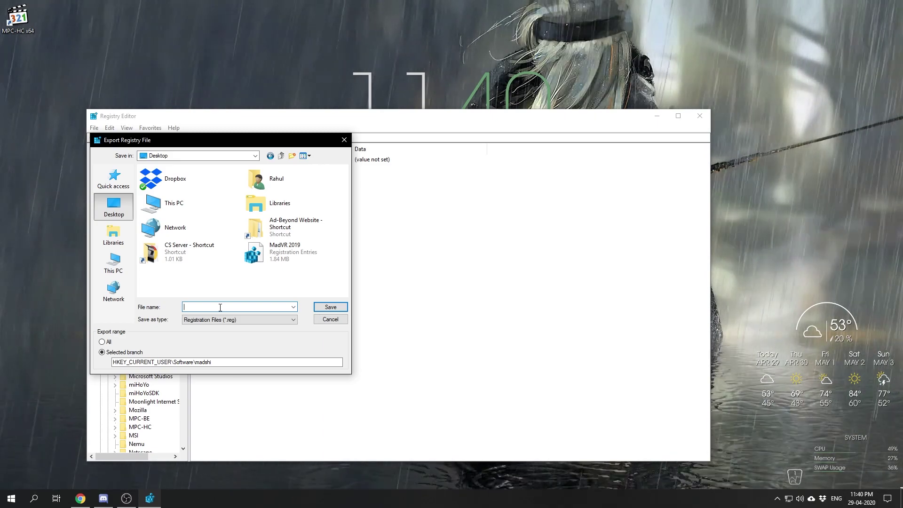
pyautogui.write('MadVR ')
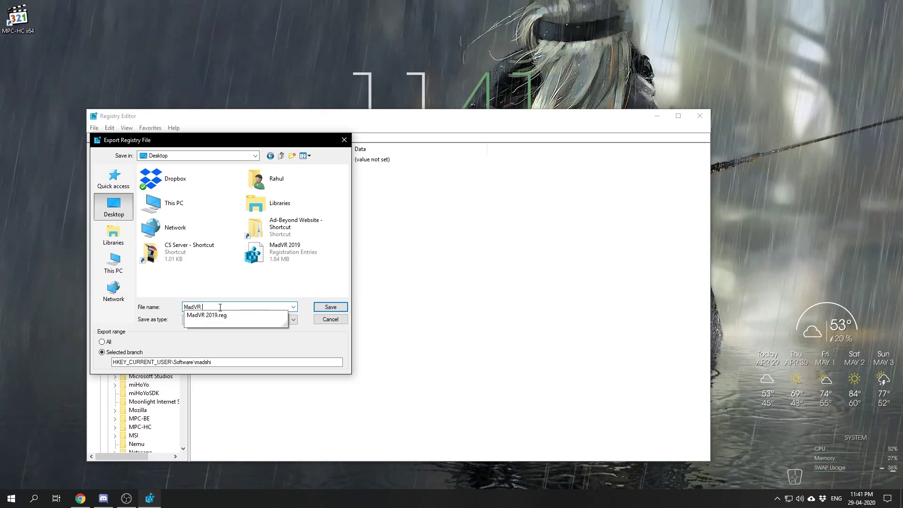
pyautogui.write('BackU')
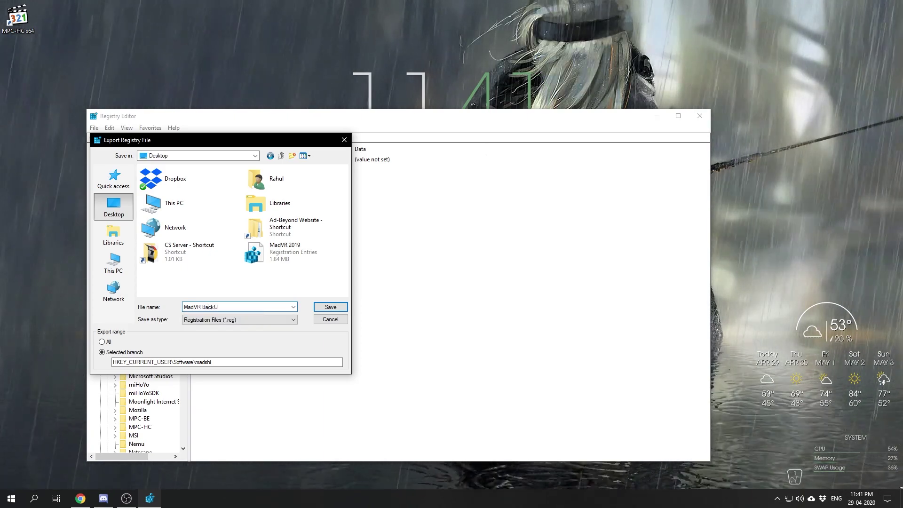
pyautogui.write('p 2020')
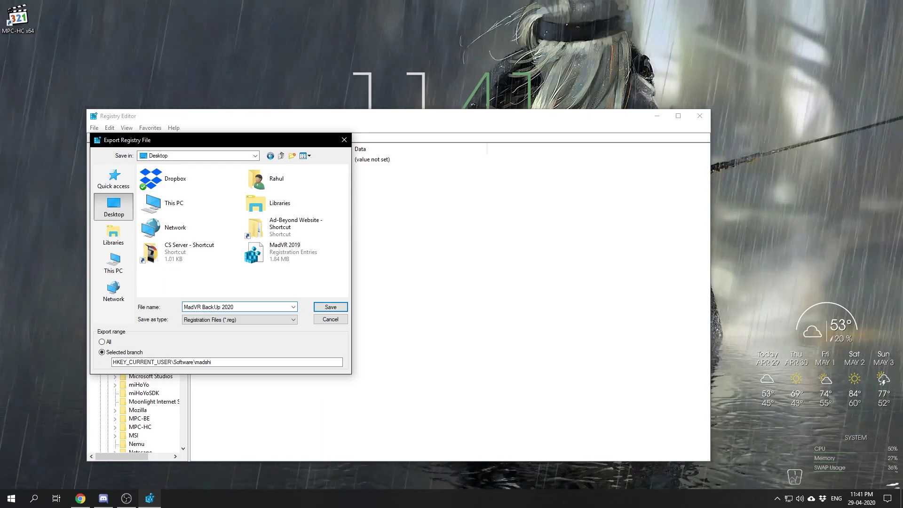
pyautogui.click(331, 306)
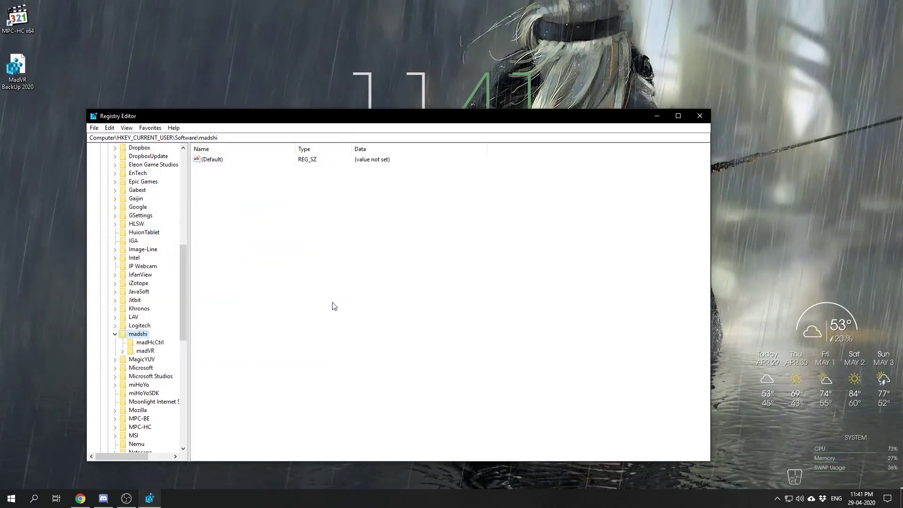
pyautogui.click(699, 115)
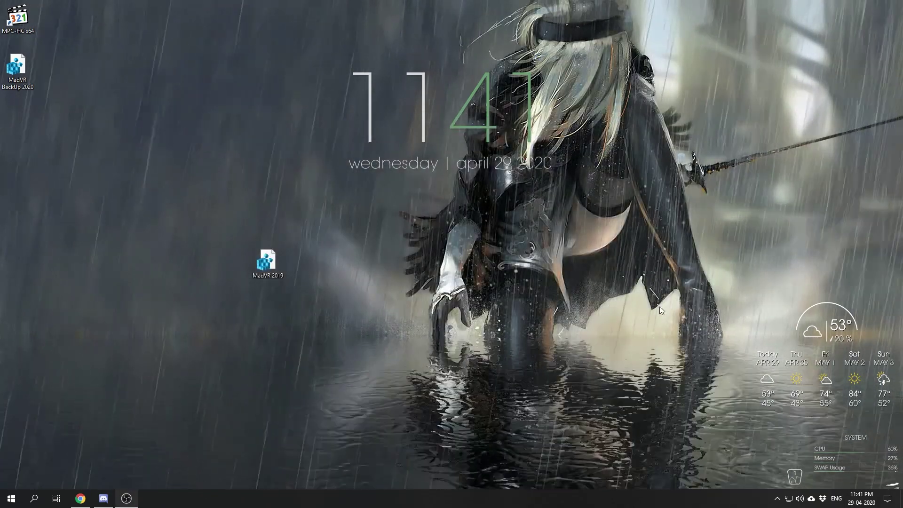
pyautogui.moveTo(17, 69); pyautogui.dragTo(146, 265)
pyautogui.moveTo(221, 228); pyautogui.dragTo(89, 347)
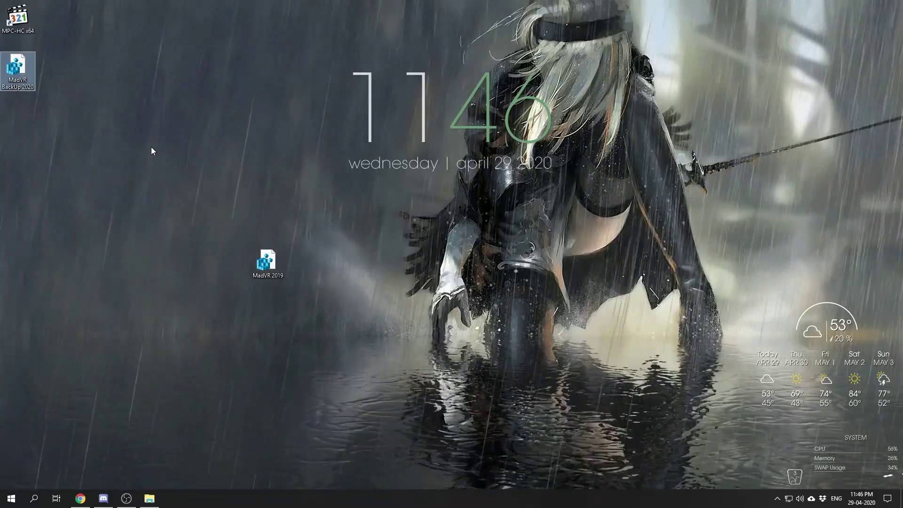
# - Open the Add or remove programs page in Windows Settings
pyautogui.click(11, 498)
pyautogui.press('super+s')
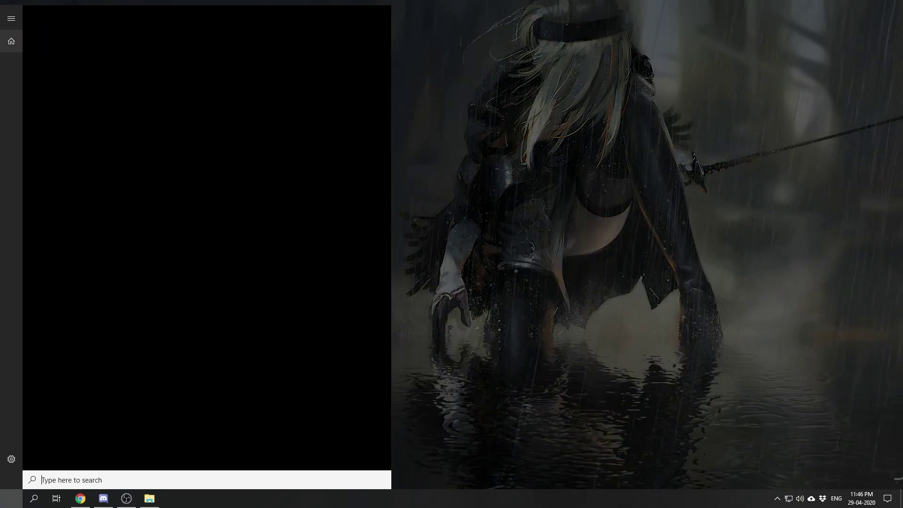
pyautogui.write('add ir re')
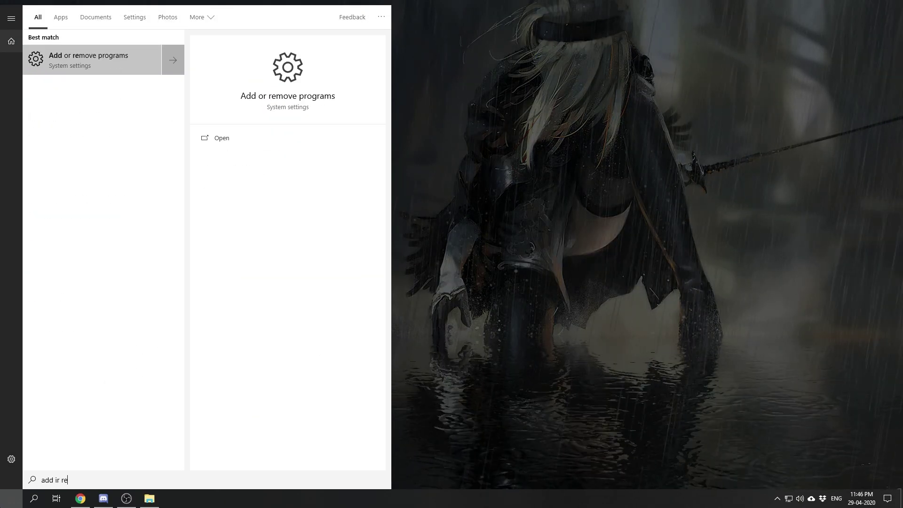
pyautogui.press('Return')
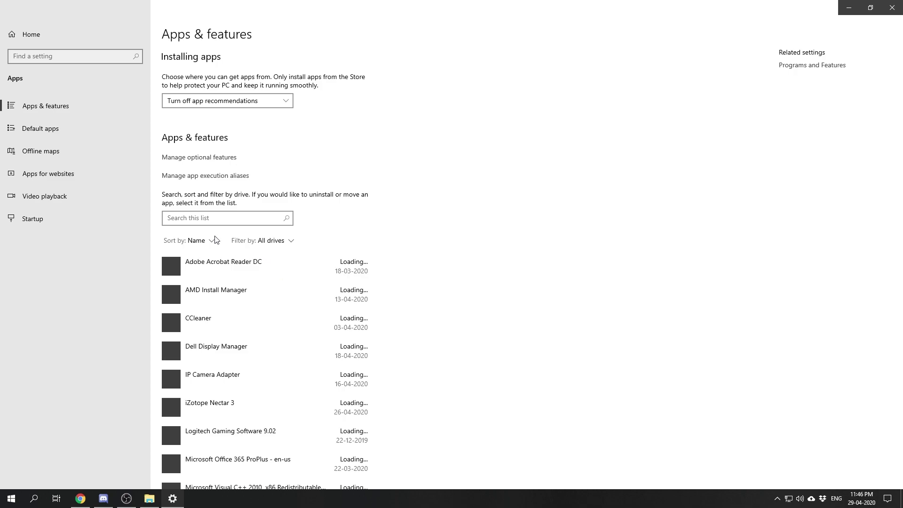
# - Find MPC-HC 1.9.0 (64-bit) in the installed apps by searching for "mpc" and uninstall it, deleting its settings too
pyautogui.click(211, 219)
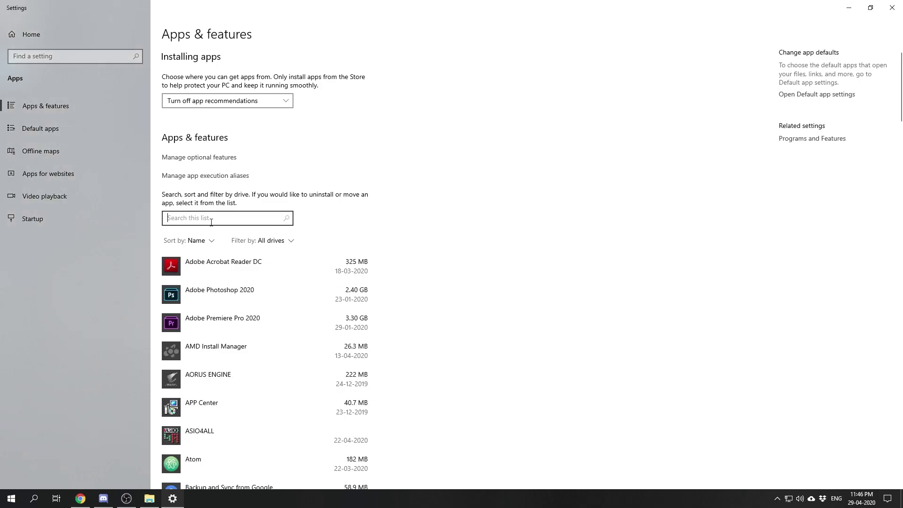
pyautogui.write('mpc')
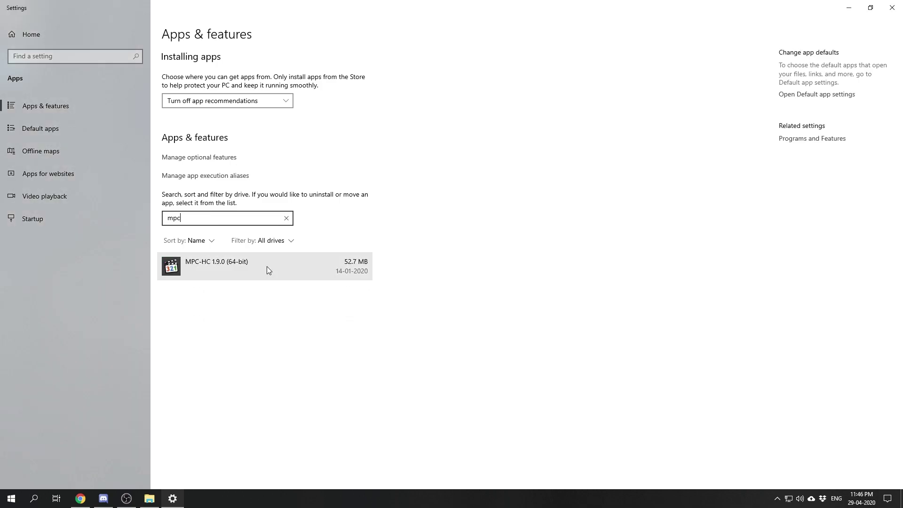
pyautogui.click(268, 266)
pyautogui.click(353, 304)
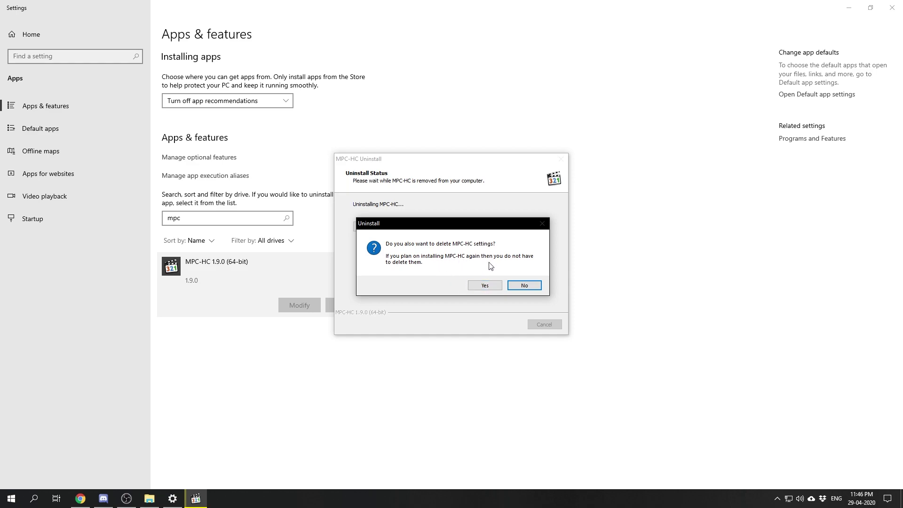
pyautogui.click(481, 284)
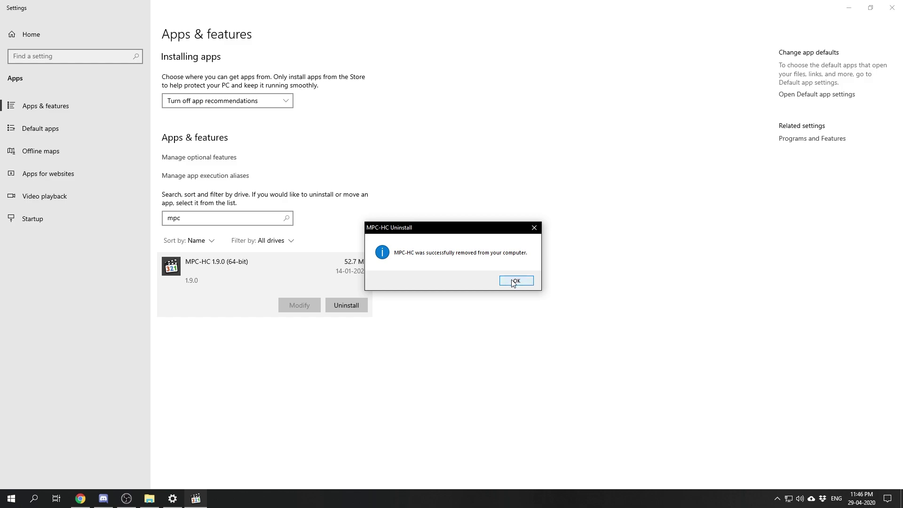
pyautogui.click(514, 282)
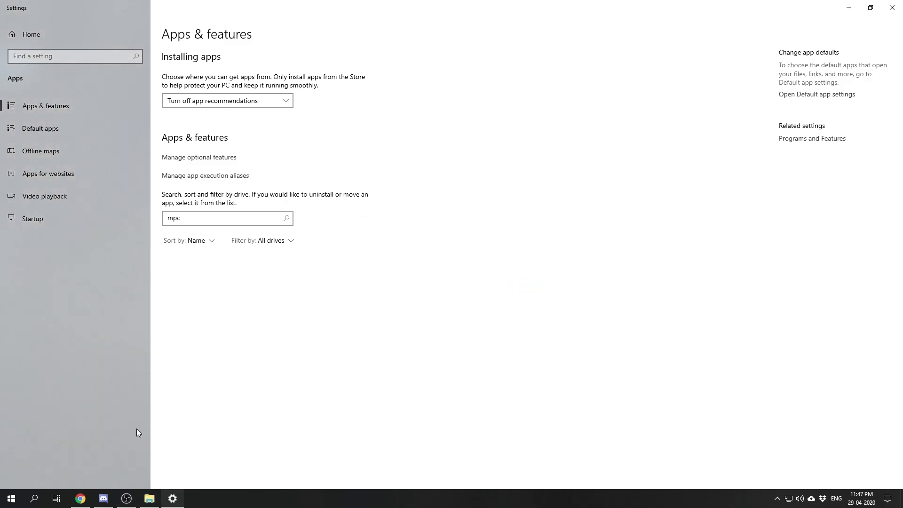
# - Switch to File Explorer and open the madVR folder in C:\Program Files\MPC-HC
pyautogui.press('super')
pyautogui.write('ex')
pyautogui.press('Return')
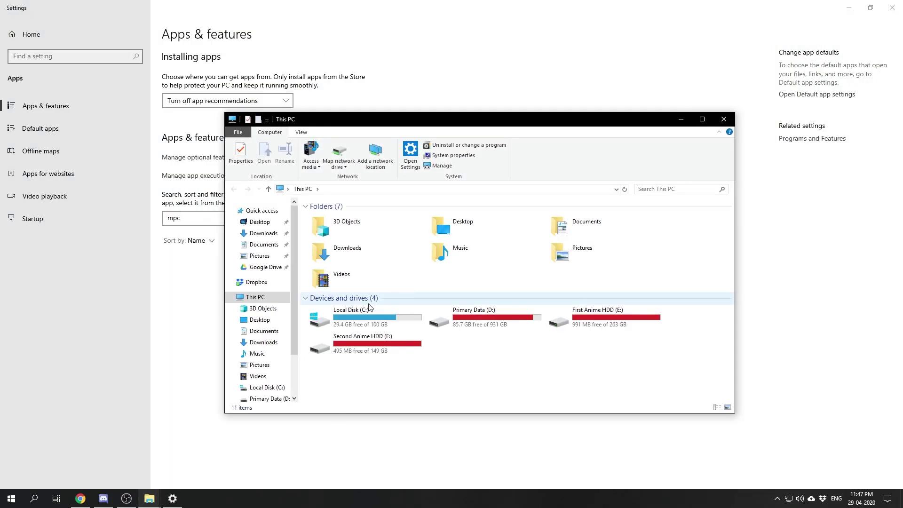
pyautogui.doubleClick(347, 315)
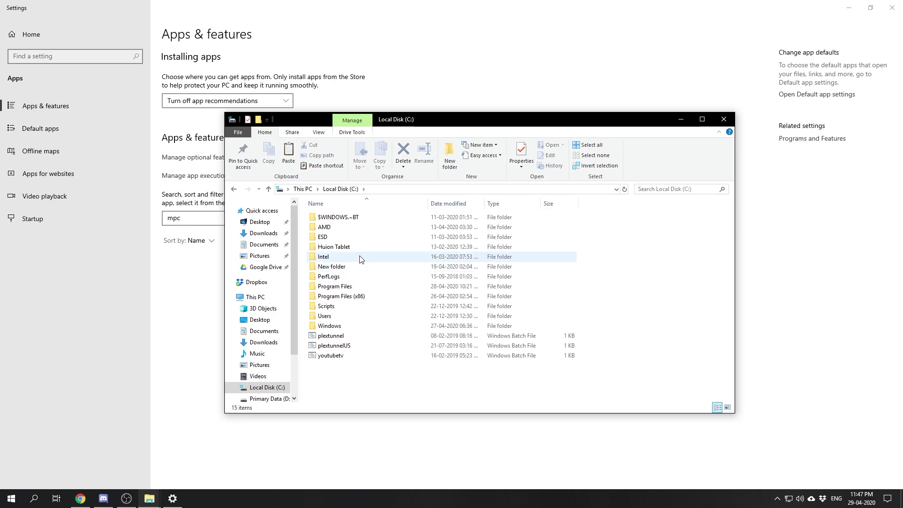
pyautogui.doubleClick(335, 286)
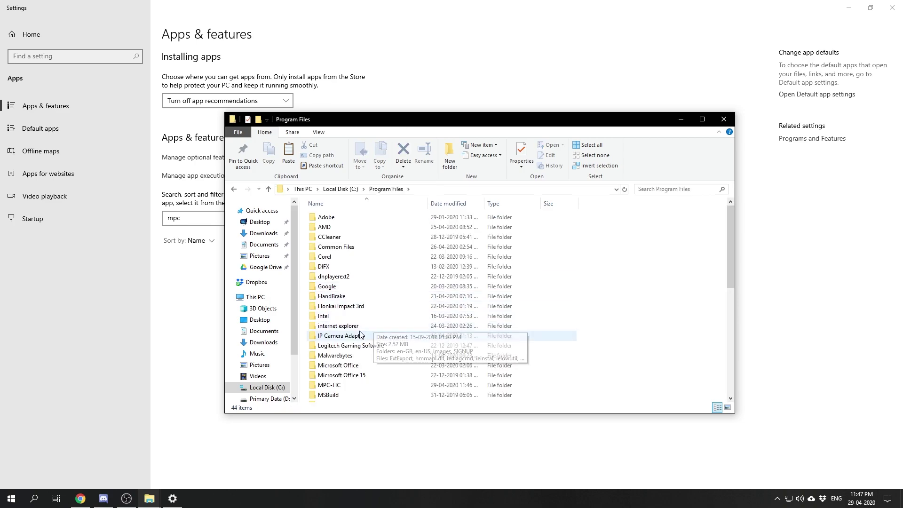
pyautogui.click(360, 335)
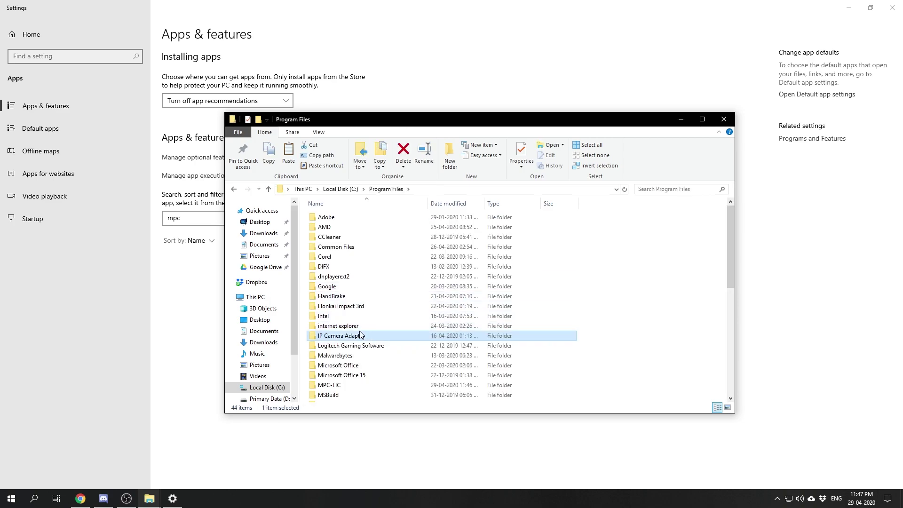
pyautogui.click(342, 388)
pyautogui.doubleClick(341, 388)
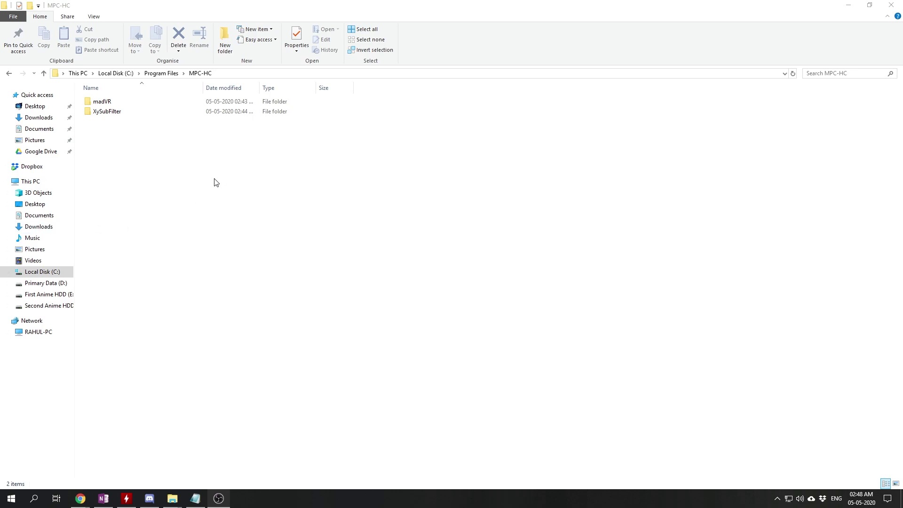
pyautogui.doubleClick(141, 102)
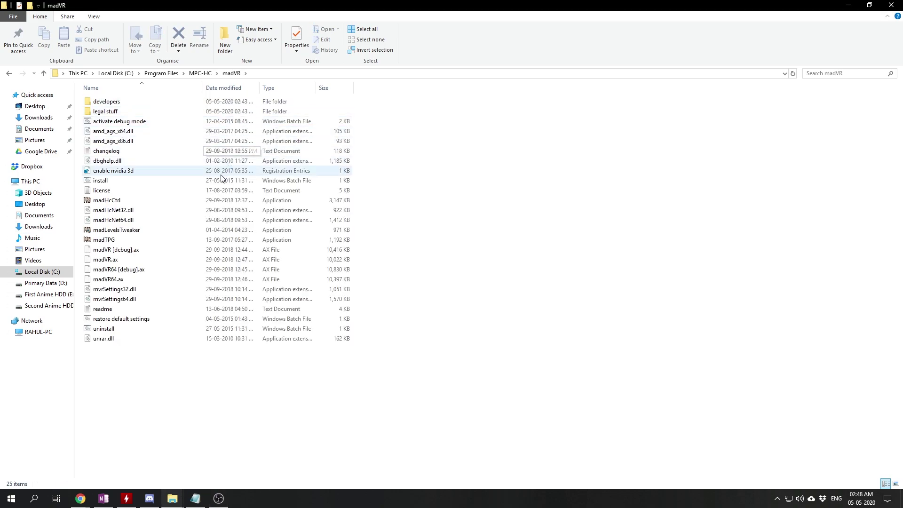
# - Run the madVR folder's uninstall batch file as administrator and close its console window
pyautogui.click(123, 332)
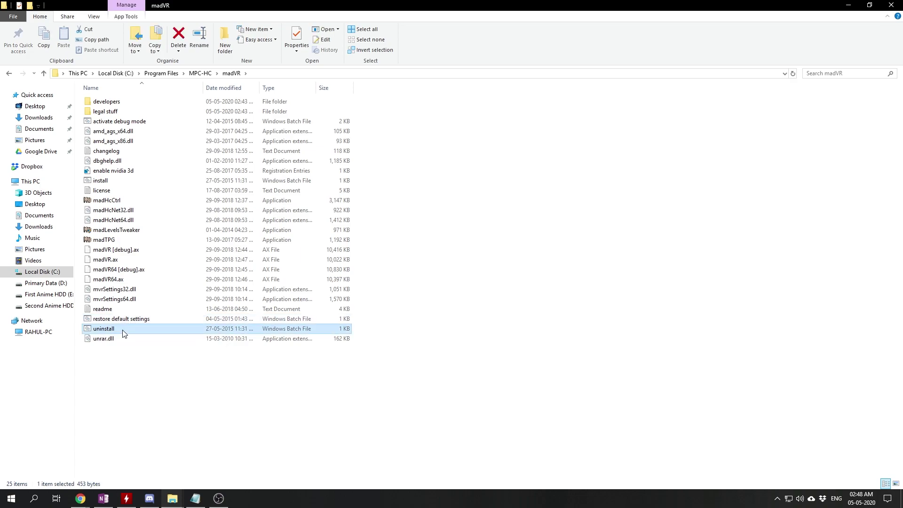
pyautogui.rightClick(123, 333)
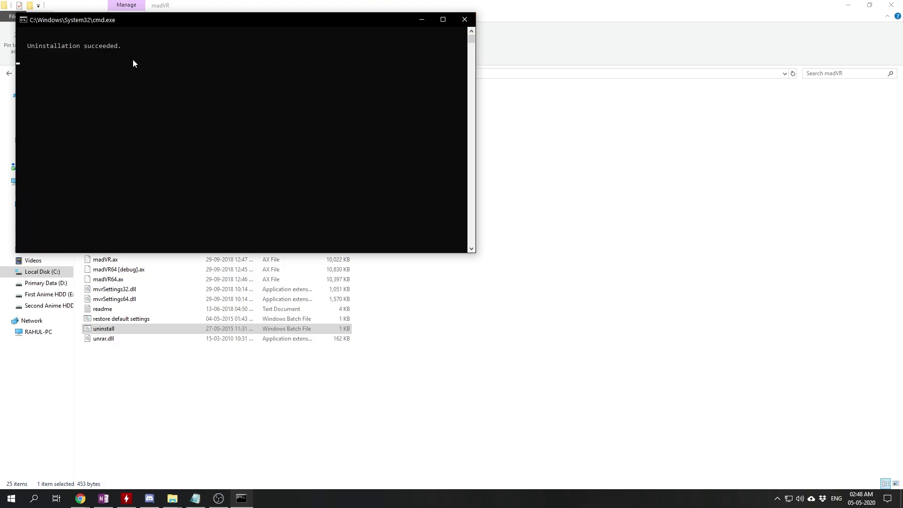
pyautogui.click(463, 21)
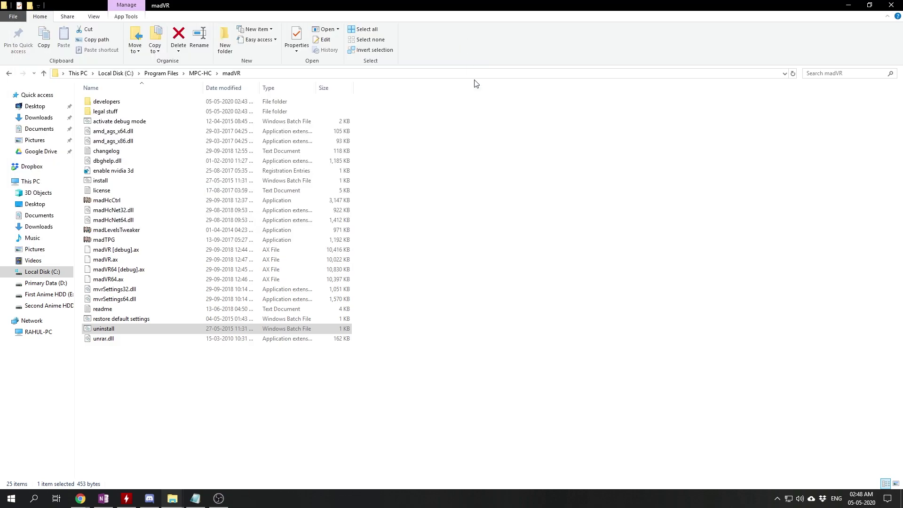
# - Open the XySubFilter folder inside MPC-HC and run Uninstall_XySubFilter as administrator to unregister the filter
pyautogui.click(207, 73)
pyautogui.click(170, 179)
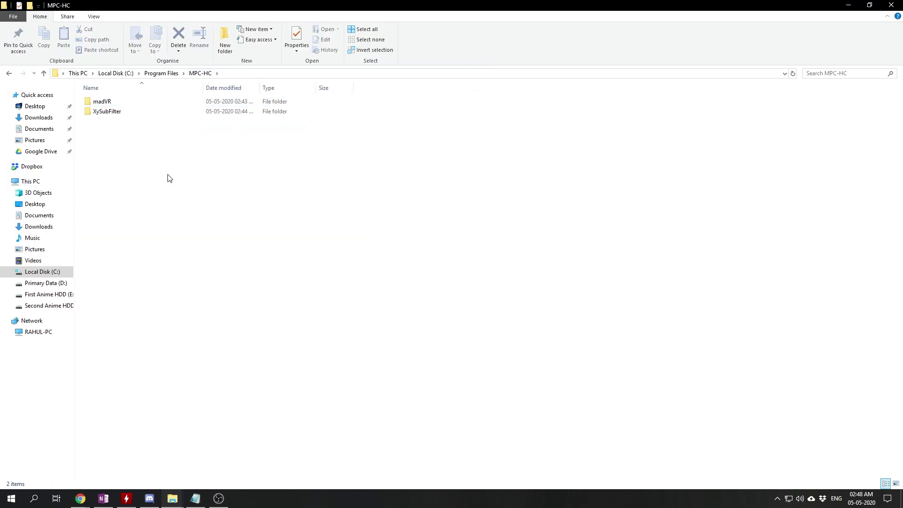
pyautogui.doubleClick(123, 113)
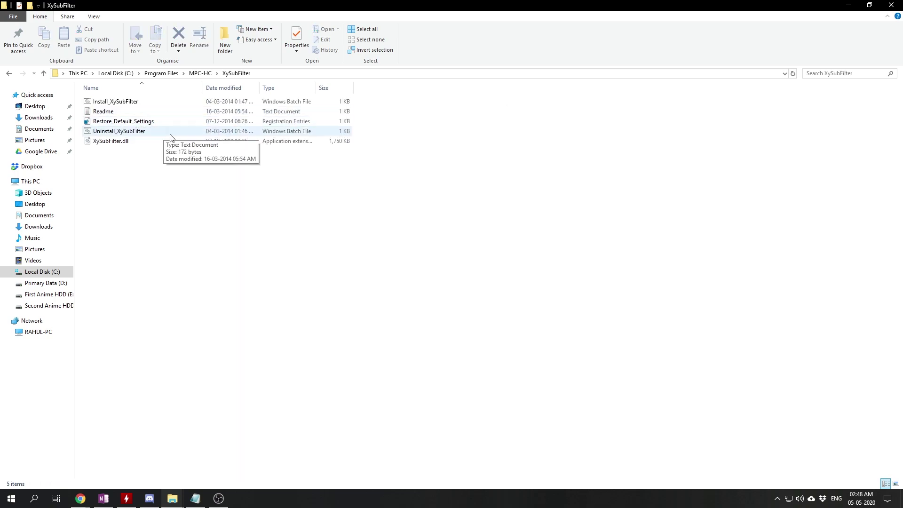
pyautogui.click(131, 136)
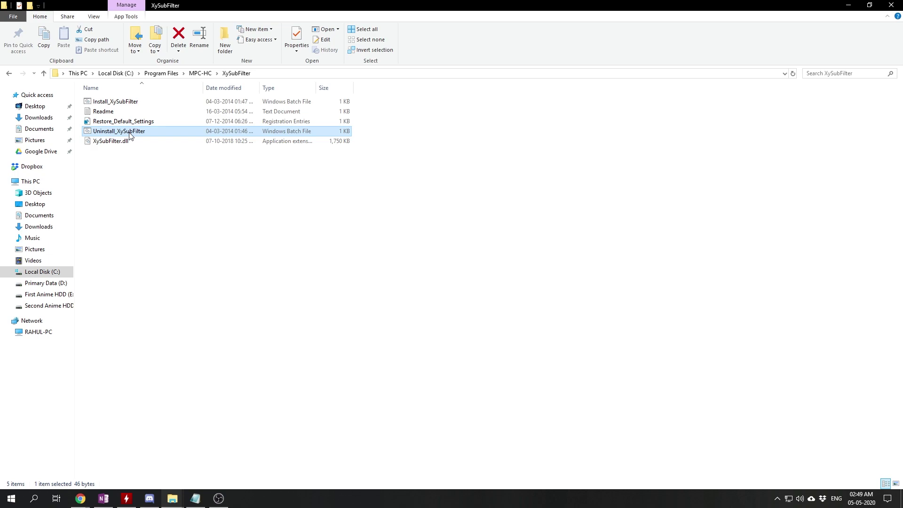
pyautogui.rightClick(130, 136)
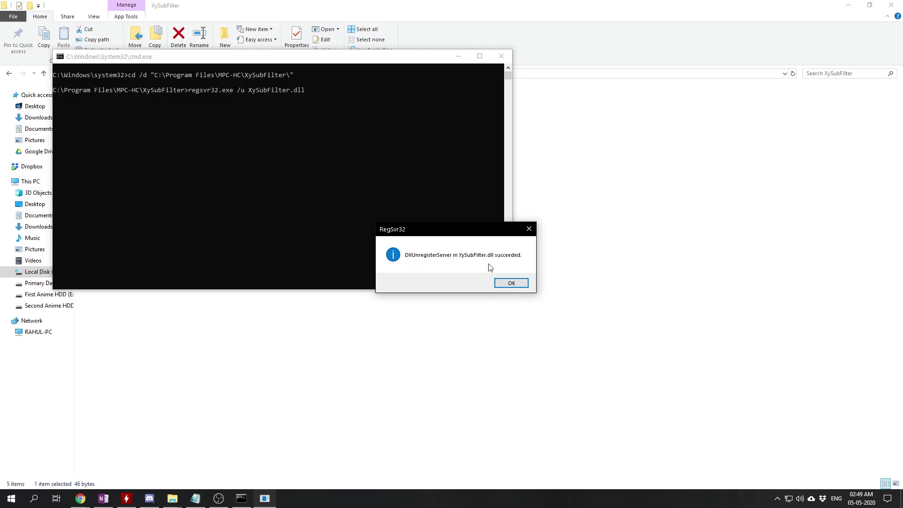
pyautogui.click(511, 284)
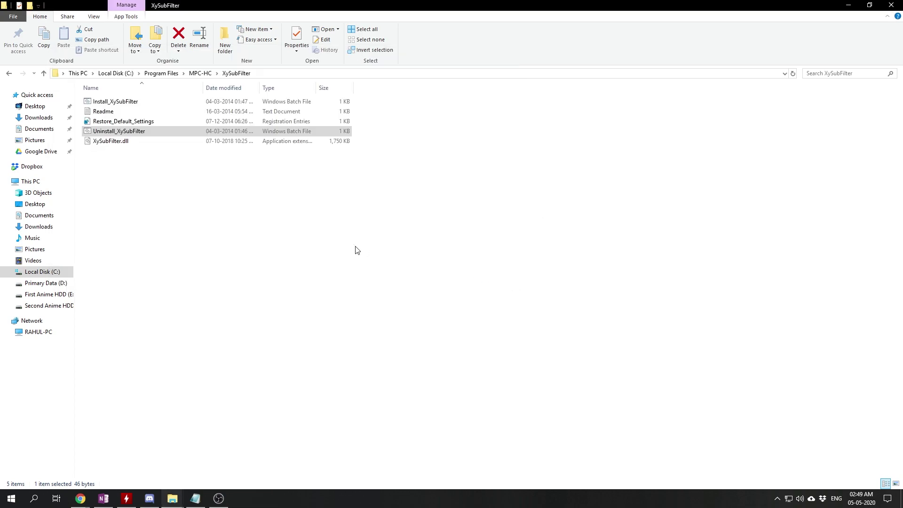
pyautogui.click(330, 252)
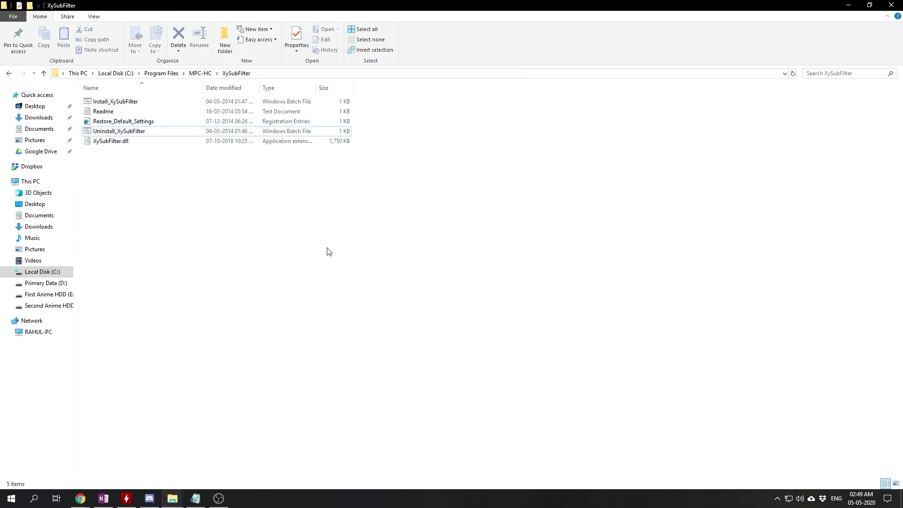
# - Permanently delete the MPC-HC folder from C:\Program Files, granting administrator permission
pyautogui.click(196, 74)
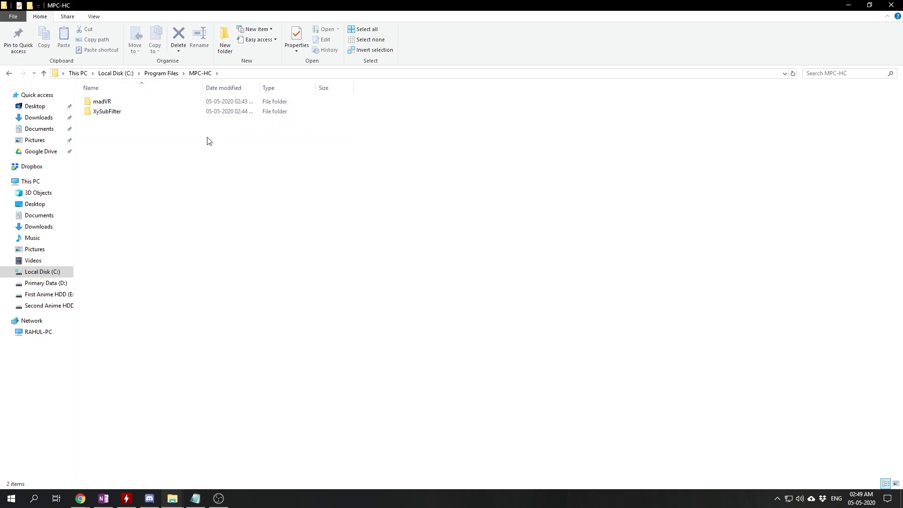
pyautogui.click(165, 73)
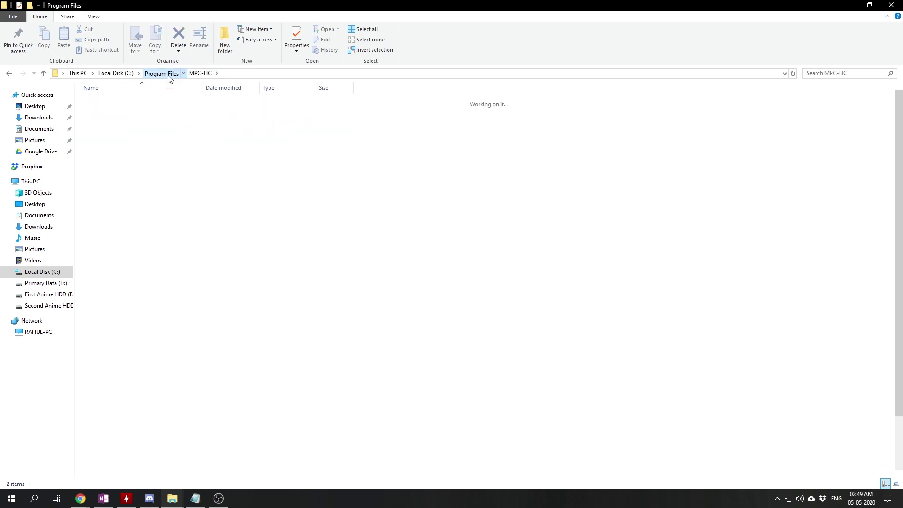
pyautogui.click(463, 275)
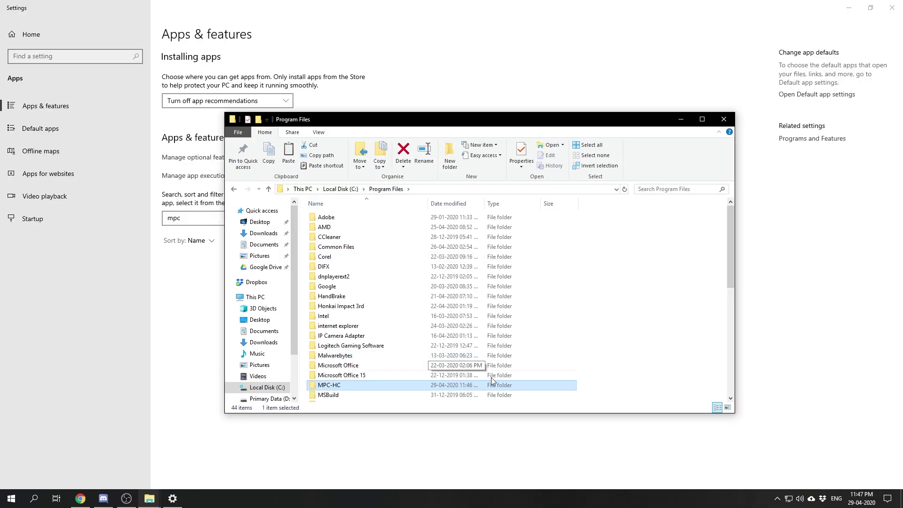
pyautogui.click(478, 386)
pyautogui.hotkey('shift', 'Delete')
pyautogui.press('Return')
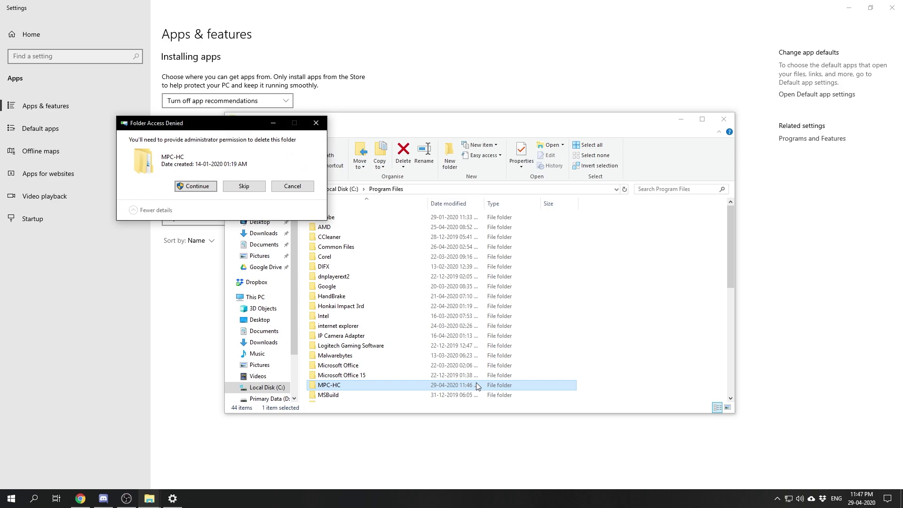
pyautogui.click(202, 188)
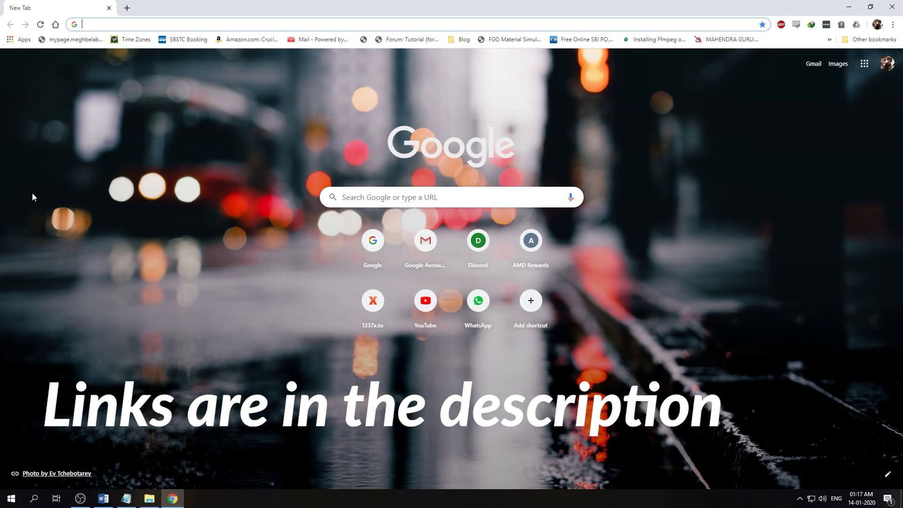
pyautogui.click(126, 498)
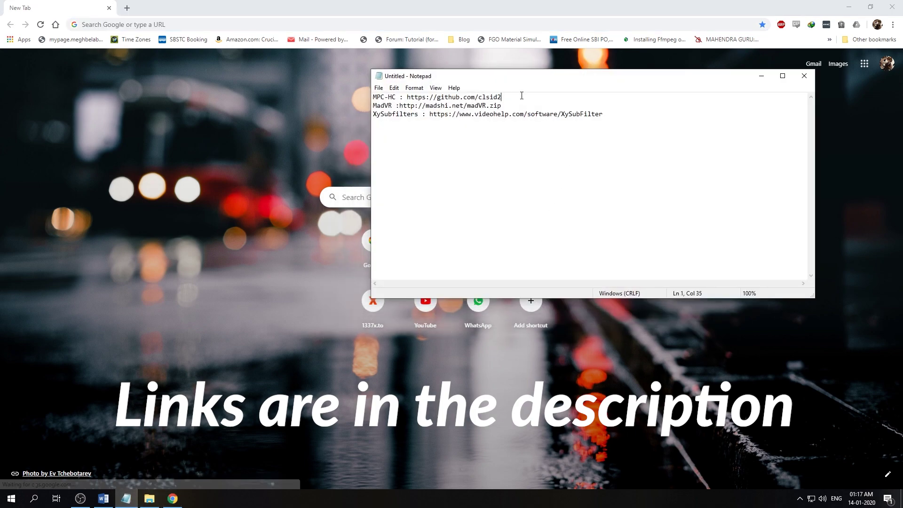
pyautogui.moveTo(520, 96); pyautogui.dragTo(408, 96)
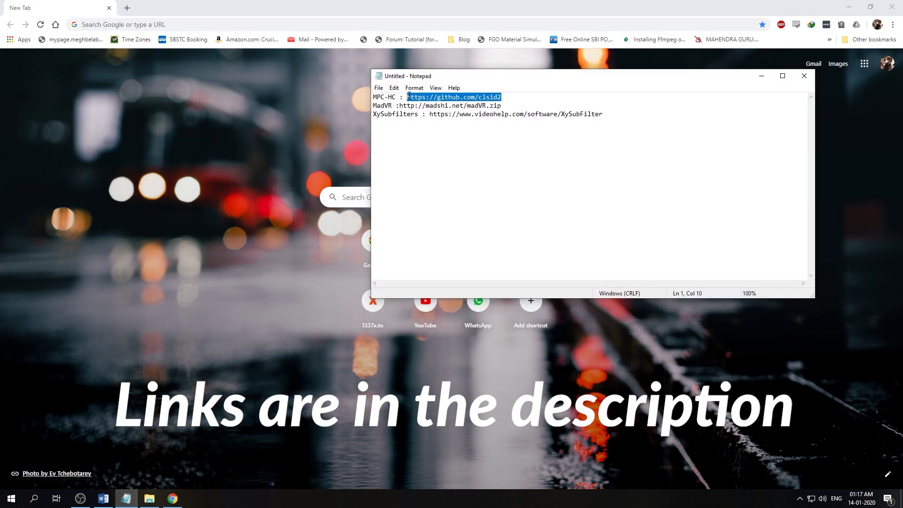
pyautogui.click(218, 25)
pyautogui.write('https://github.com/clsid2')
pyautogui.press('Return')
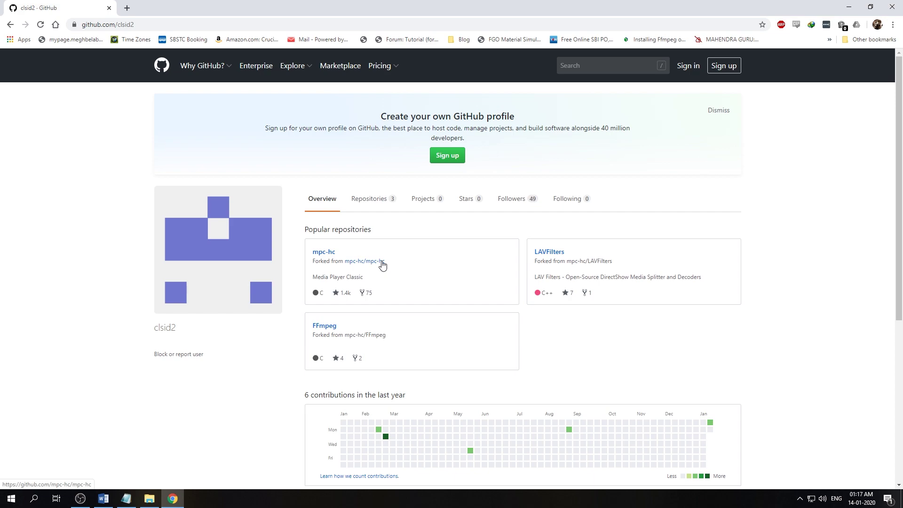
# - Open the releases of the clsid2 mpc-hc repository and download MPC-HC.1.9.0.x64.exe
pyautogui.keyDown('ctrl'); pyautogui.keyDown('shift'); pyautogui.click(367, 261); pyautogui.keyUp('shift'); pyautogui.keyUp('ctrl')
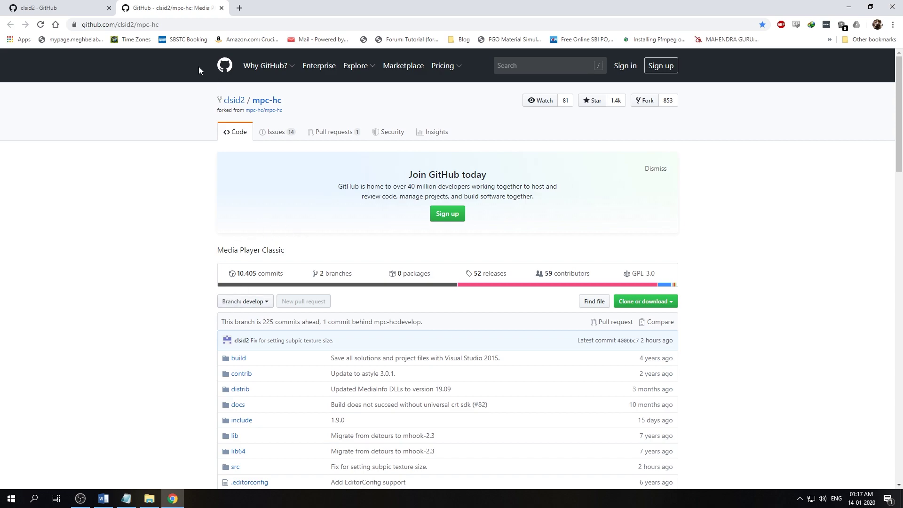
pyautogui.click(486, 273)
pyautogui.scroll(-5, 373, 338)
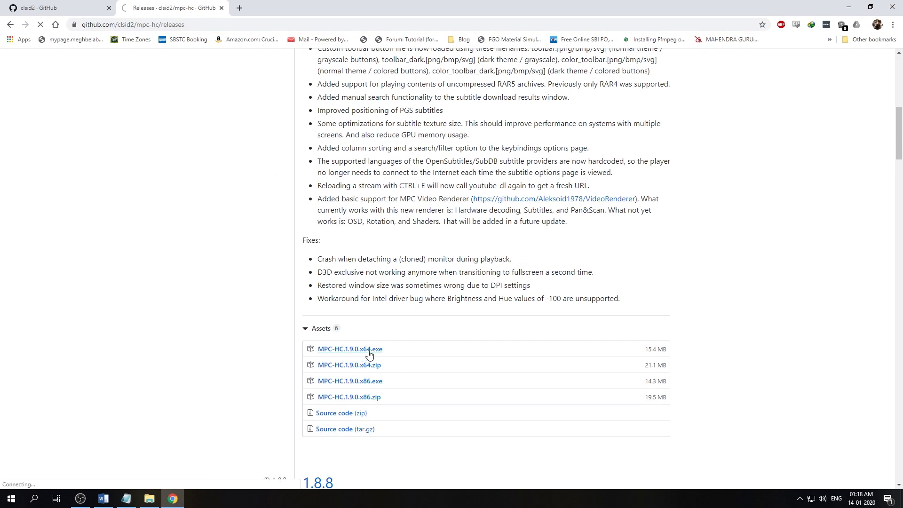
pyautogui.click(371, 350)
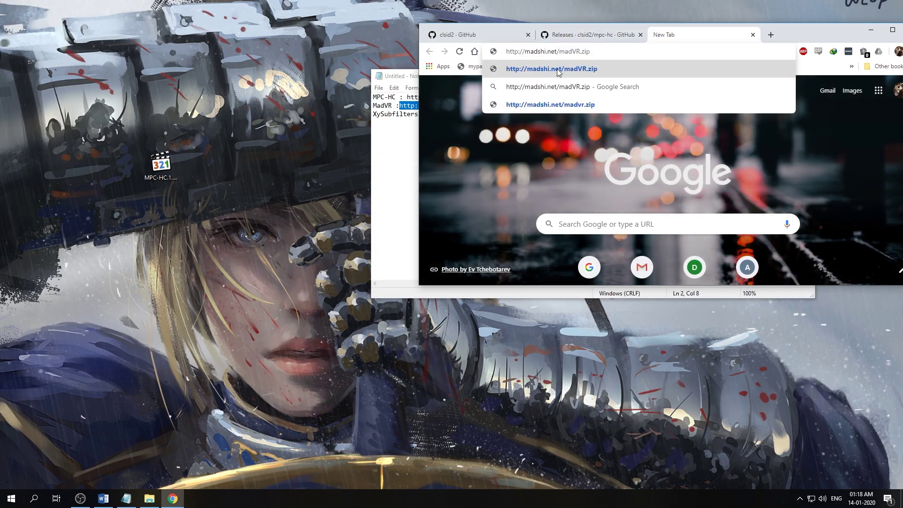
pyautogui.press('Return')
pyautogui.click(426, 282)
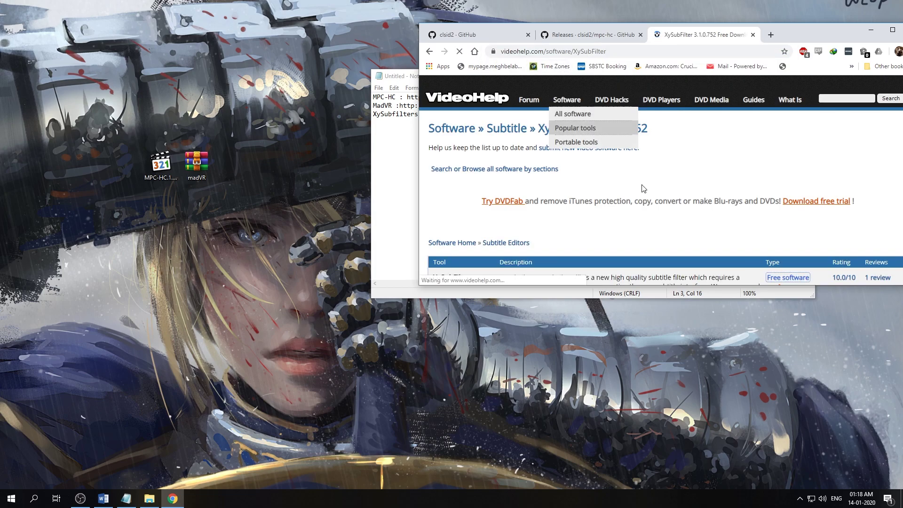
pyautogui.scroll(-6, 643, 188)
pyautogui.click(559, 216)
pyautogui.click(530, 276)
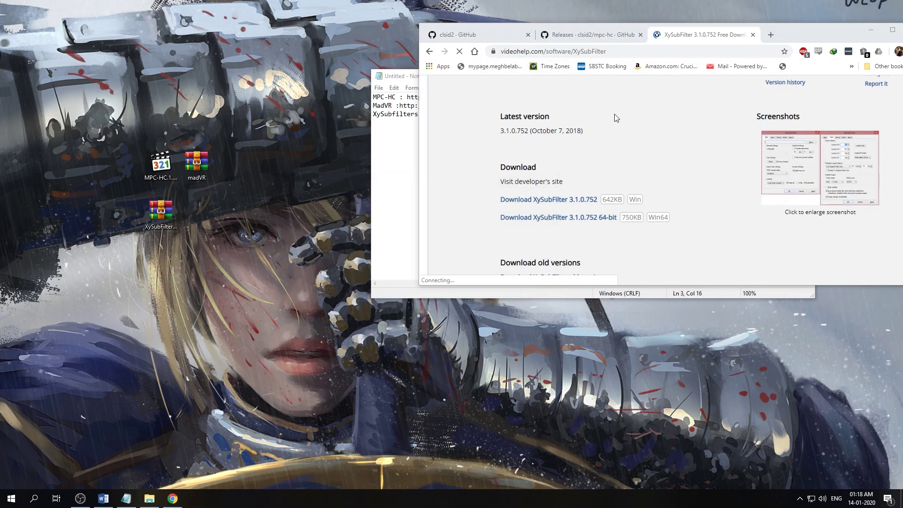
# - Close all the browser tabs and minimize the remaining windows to show the desktop
pyautogui.click(640, 34)
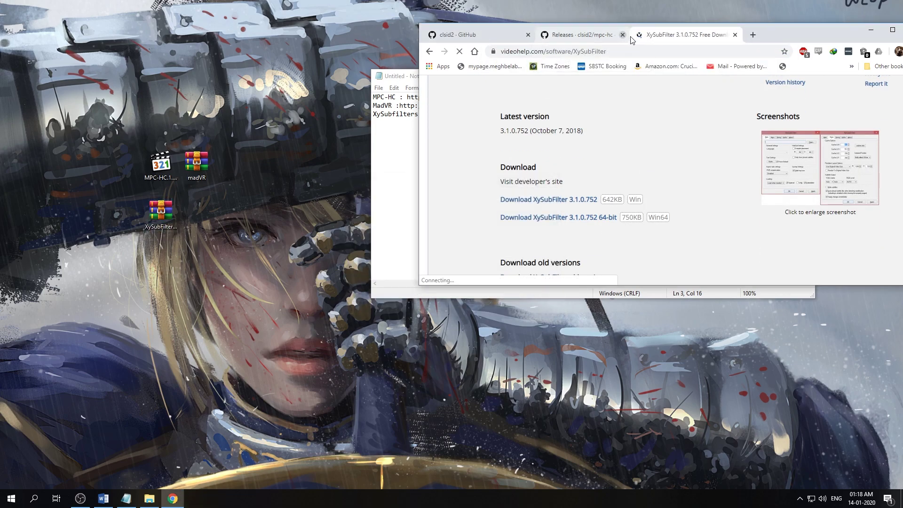
pyautogui.click(528, 34)
pyautogui.click(528, 34)
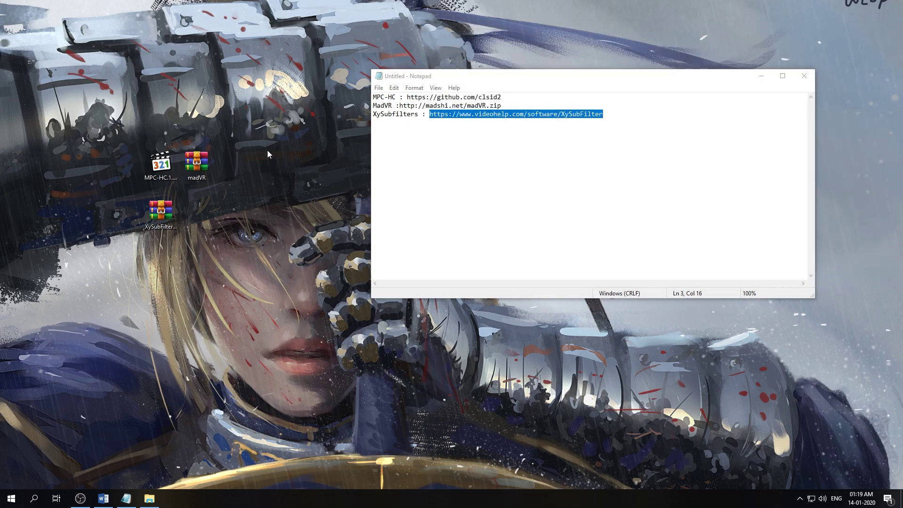
pyautogui.press('super+d')
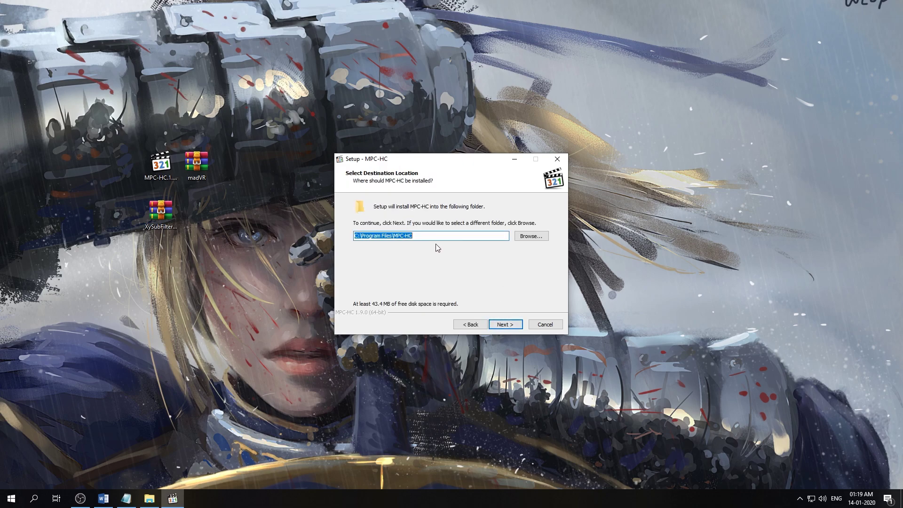
# - Install MPC-HC 1.9.0 (64-bit) in C:\Program Files\MPC-HC with the Start menu folder MPC-HC x64, and finish the setup
pyautogui.click(517, 326)
pyautogui.click(519, 325)
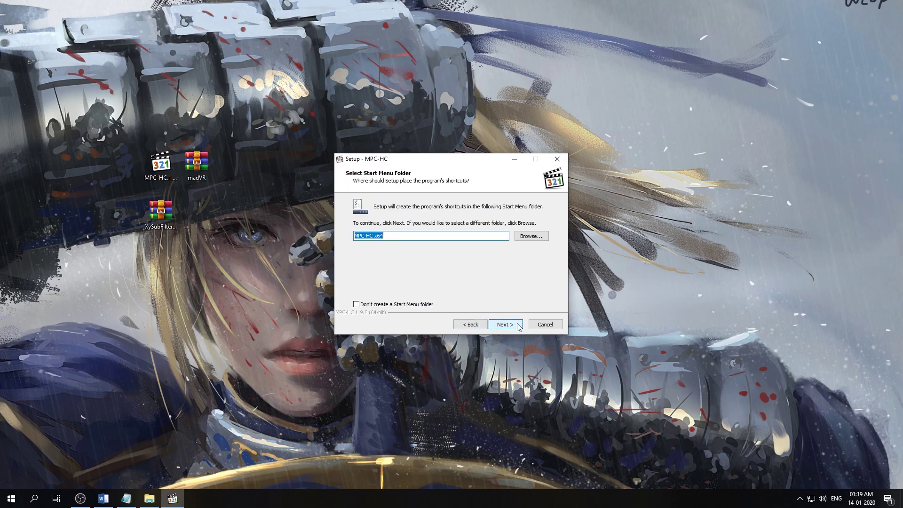
pyautogui.click(518, 325)
pyautogui.click(517, 326)
pyautogui.click(517, 326)
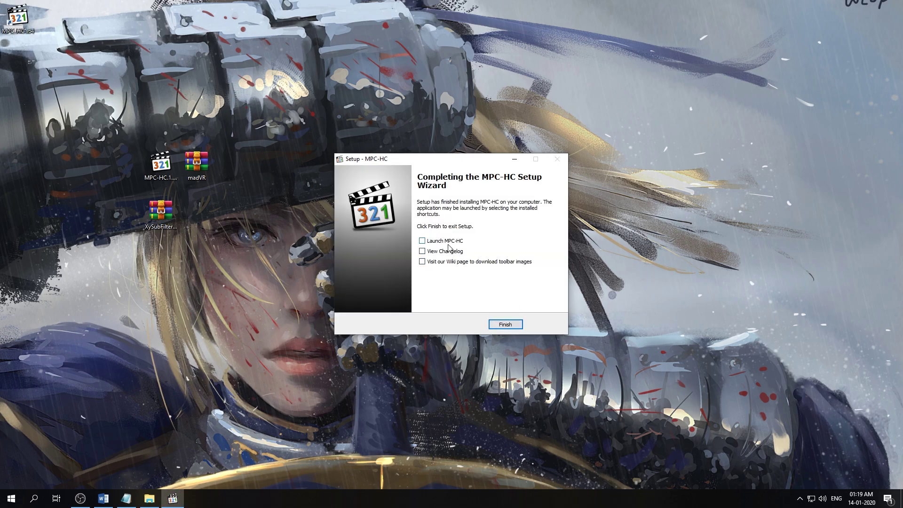
pyautogui.click(511, 327)
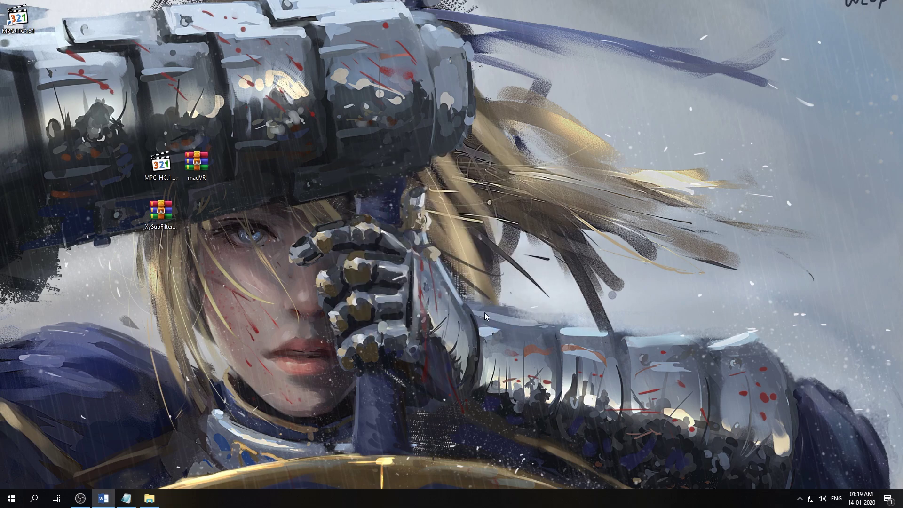
# - Open the file location of the MPC-HC x64 desktop shortcut and move its window clear of the downloaded files
pyautogui.rightClick(29, 32)
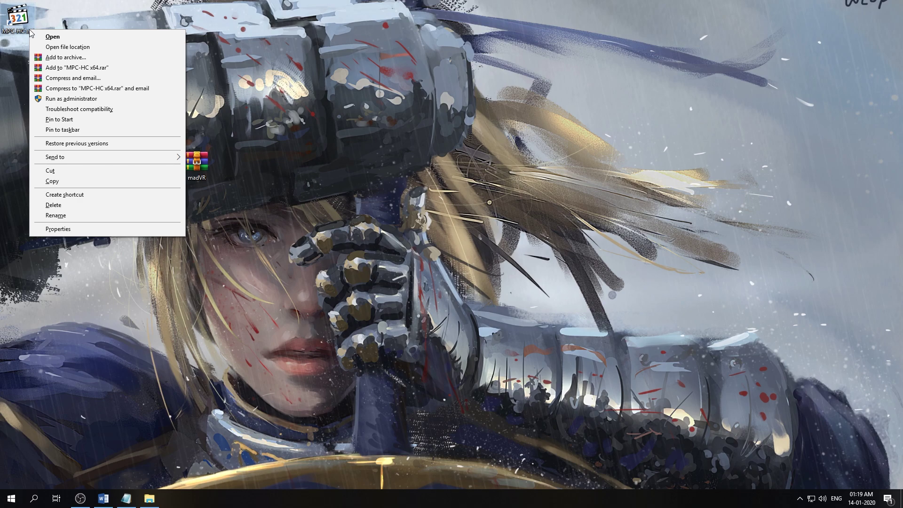
pyautogui.click(59, 47)
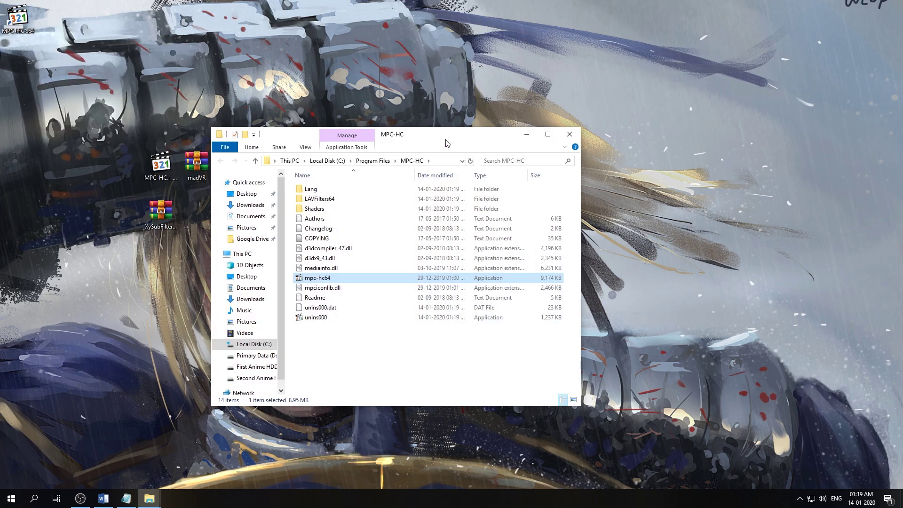
pyautogui.moveTo(447, 140); pyautogui.dragTo(627, 123)
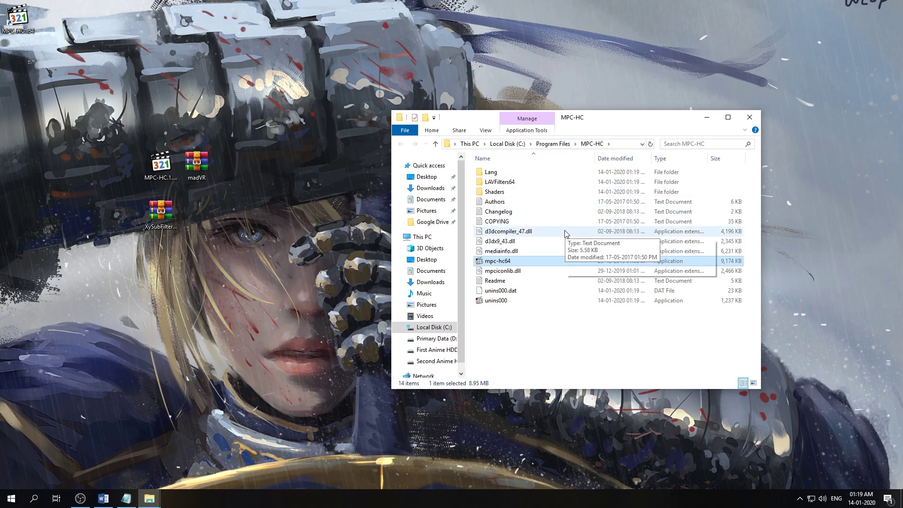
pyautogui.click(517, 357)
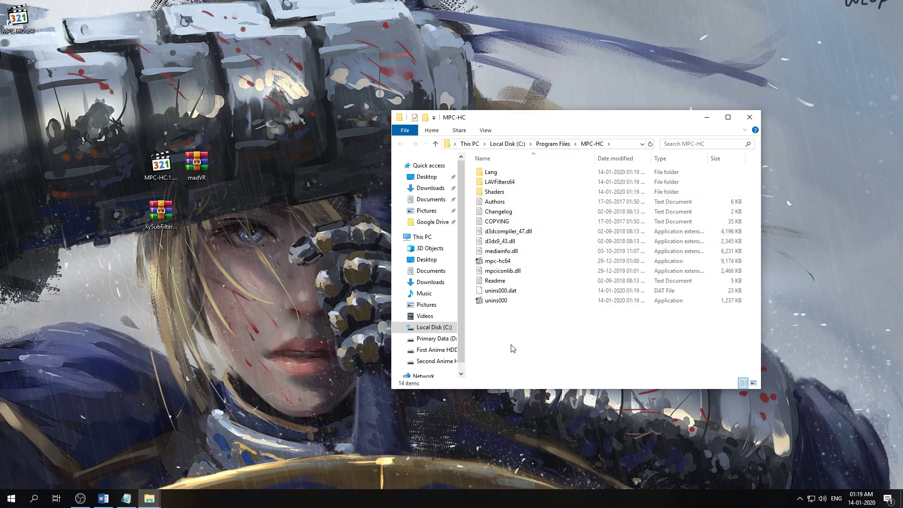
# - Create a new folder named "madVR" in C:\Program Files\MPC-HC
pyautogui.rightClick(512, 345)
pyautogui.moveTo(560, 457)
pyautogui.click(642, 458)
pyautogui.write('madVR')
pyautogui.press('Return')
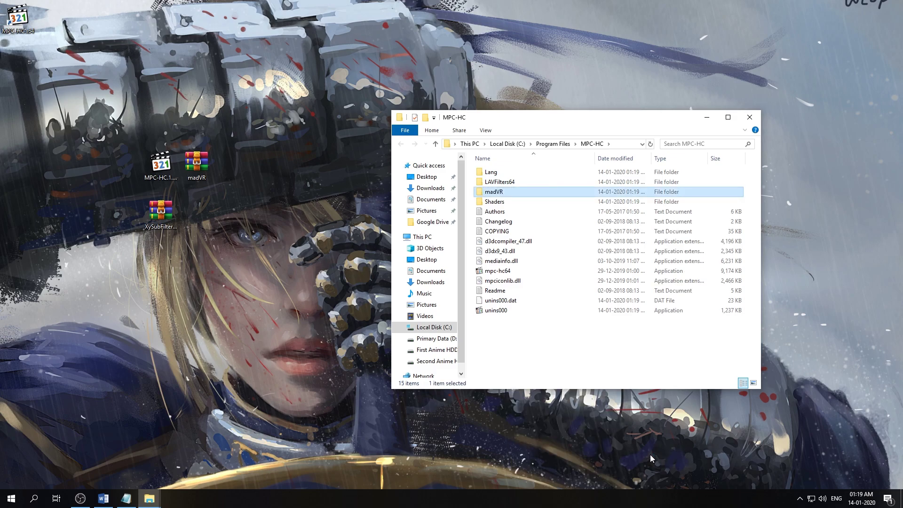
# - Extract all contents of madVR.zip into the madVR folder, granting administrator permission for all items, and close the archive
pyautogui.doubleClick(513, 190)
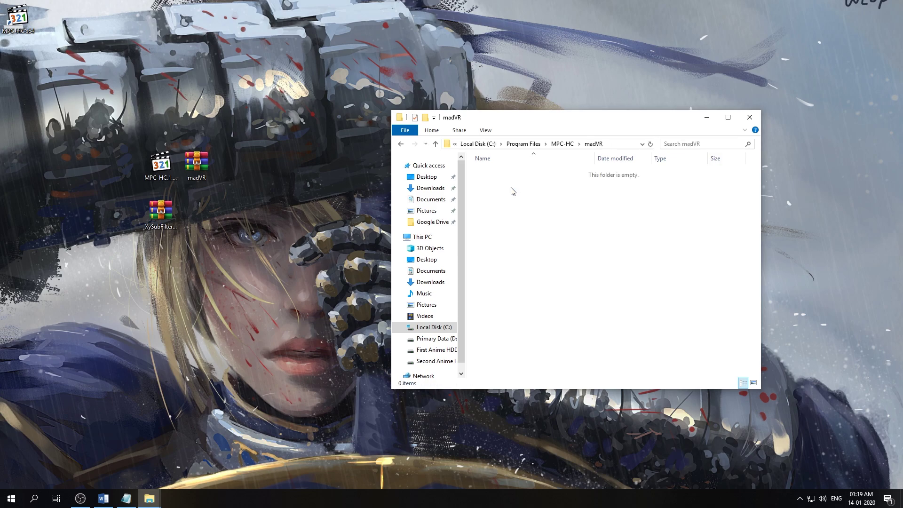
pyautogui.click(197, 178)
pyautogui.doubleClick(196, 177)
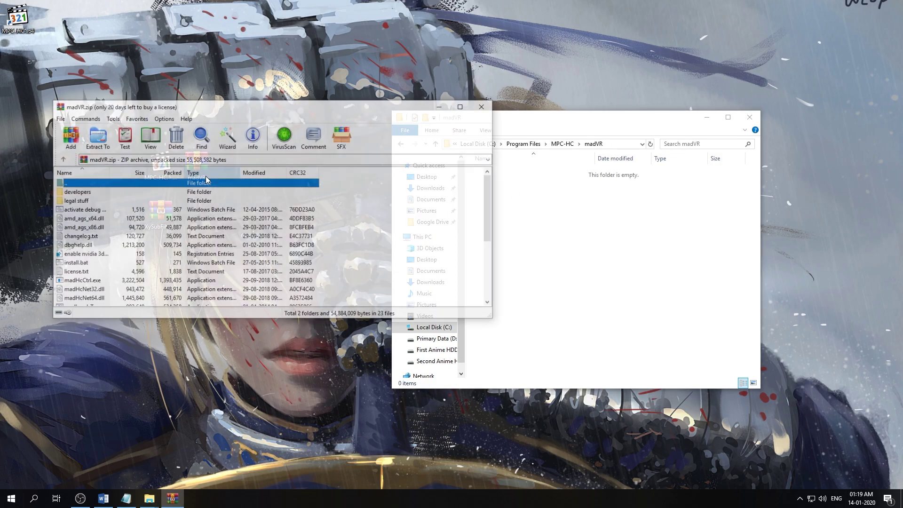
pyautogui.hotkey('ctrl', 'a')
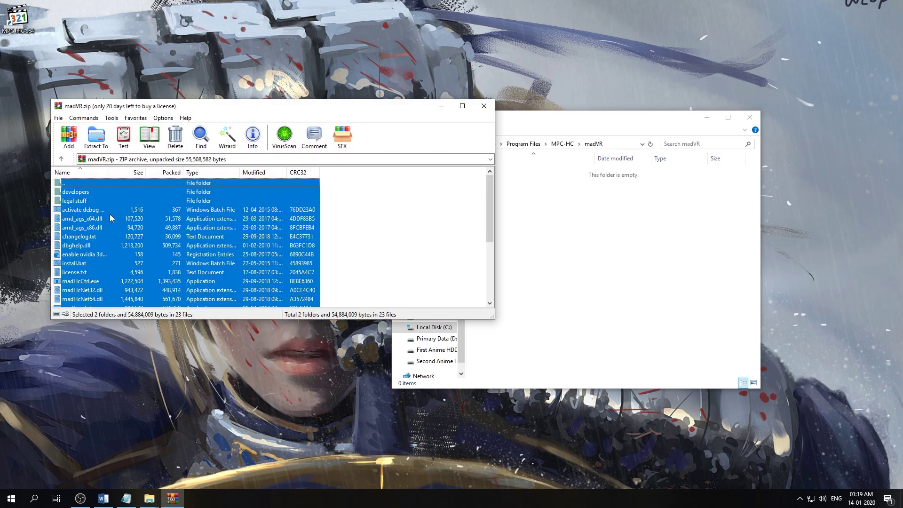
pyautogui.moveTo(108, 219); pyautogui.dragTo(592, 260)
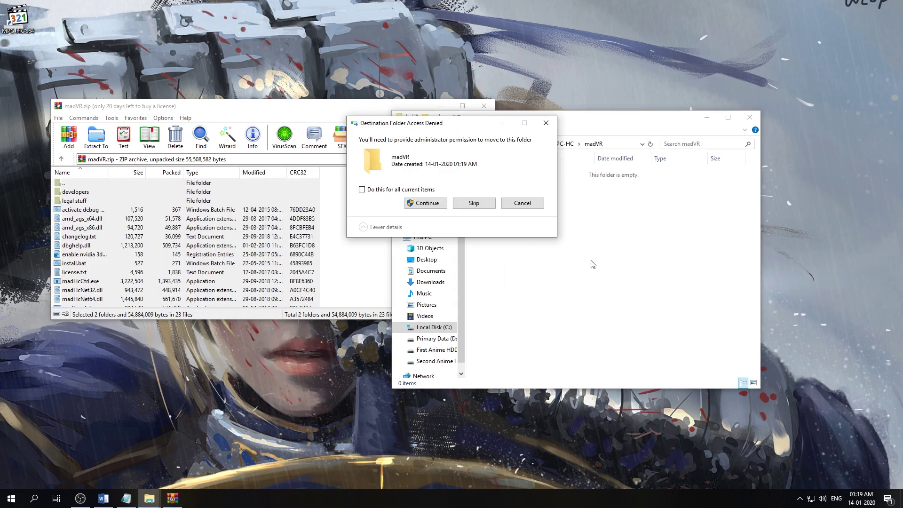
pyautogui.click(408, 188)
pyautogui.click(432, 204)
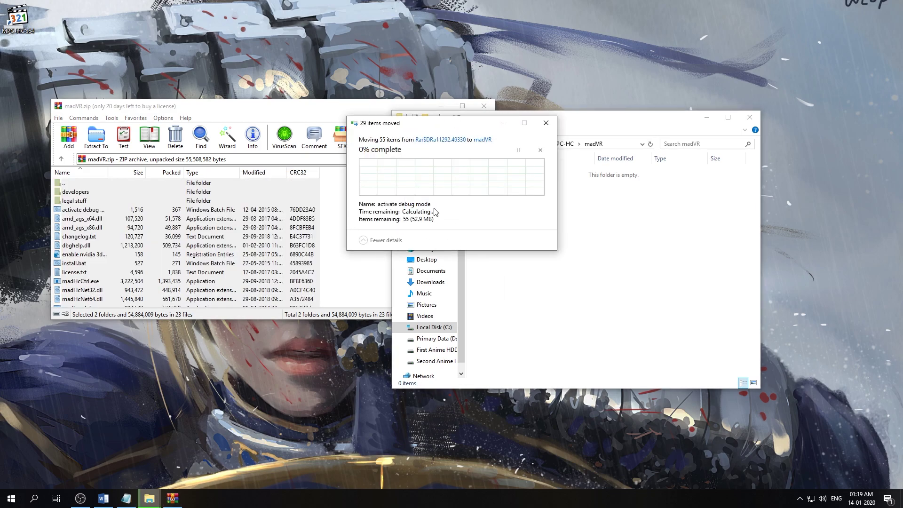
pyautogui.click(370, 256)
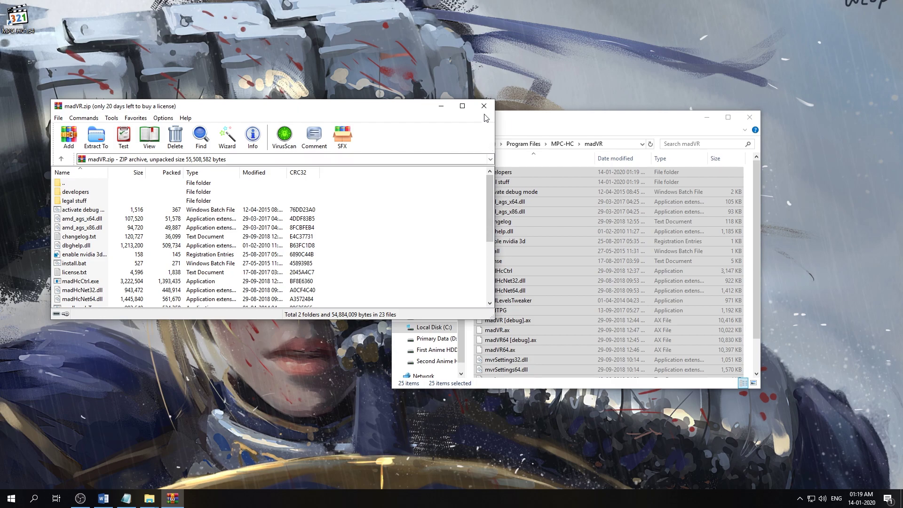
pyautogui.click(483, 105)
# - Run the madVR install batch file as administrator and close its console window
pyautogui.click(531, 222)
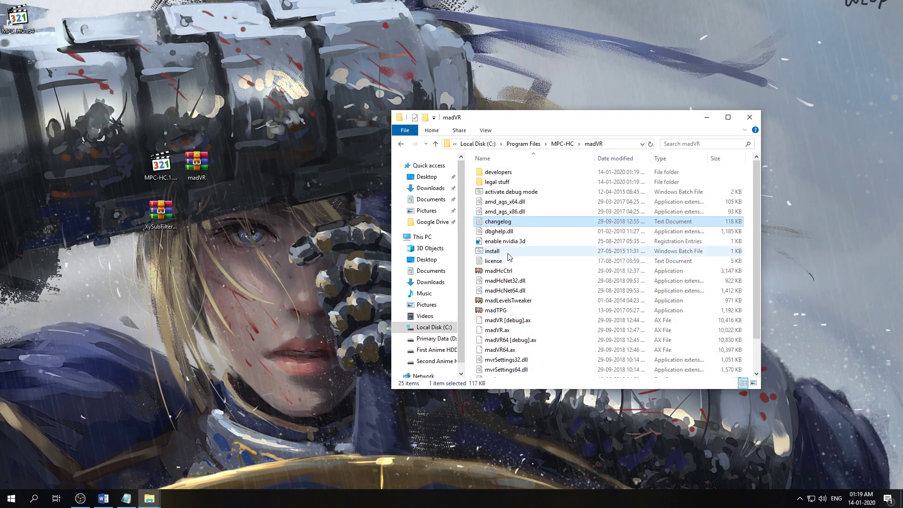
pyautogui.click(500, 254)
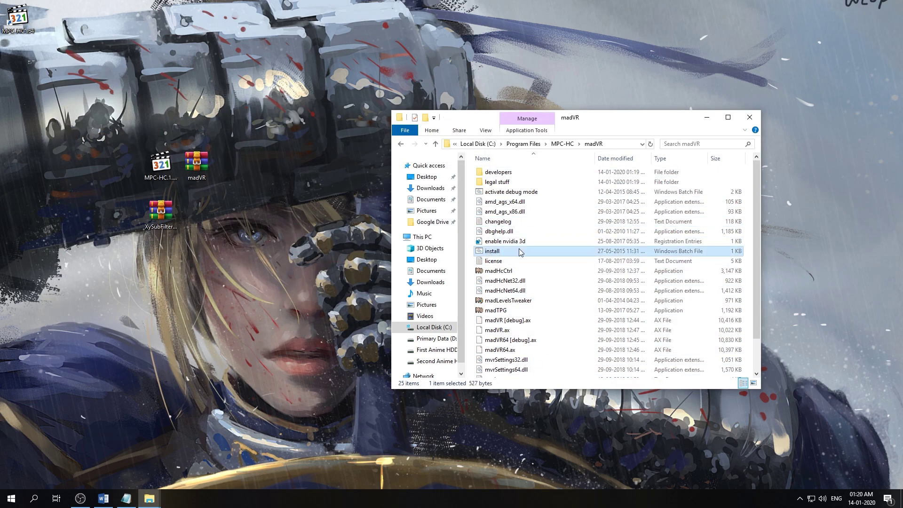
pyautogui.rightClick(492, 254)
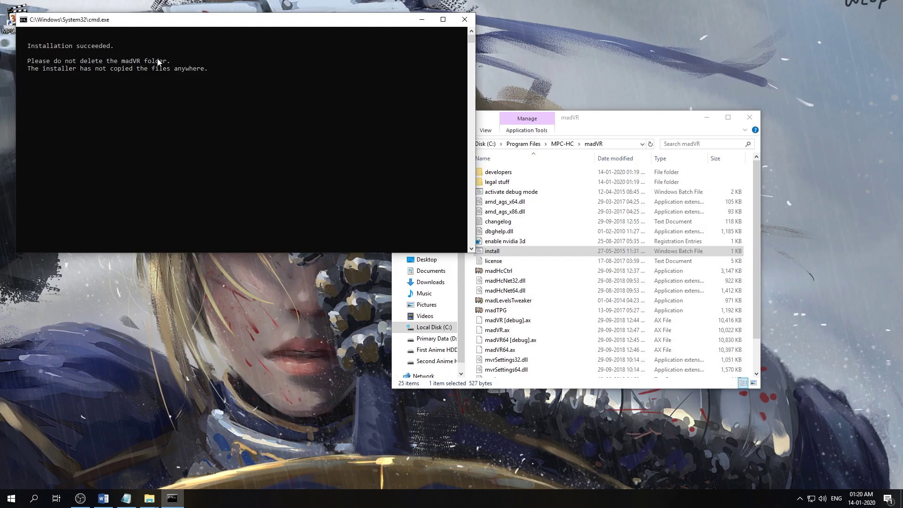
pyautogui.click(464, 23)
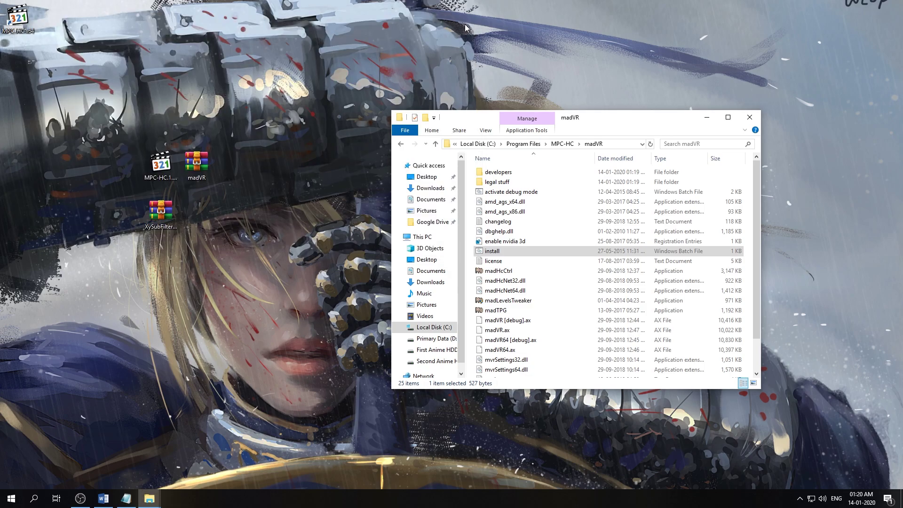
# - Create a folder named "XySubFilters" in C:\Program Files\MPC-HC and open it
pyautogui.click(562, 144)
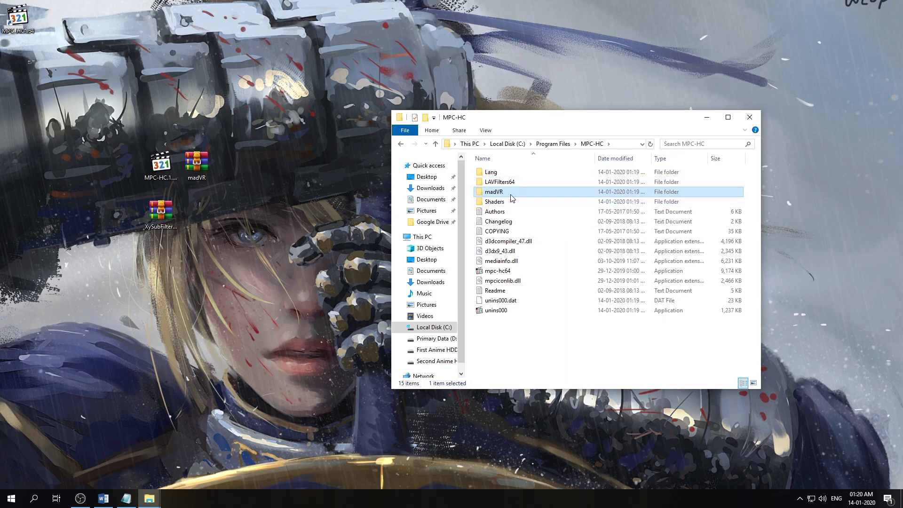
pyautogui.click(532, 341)
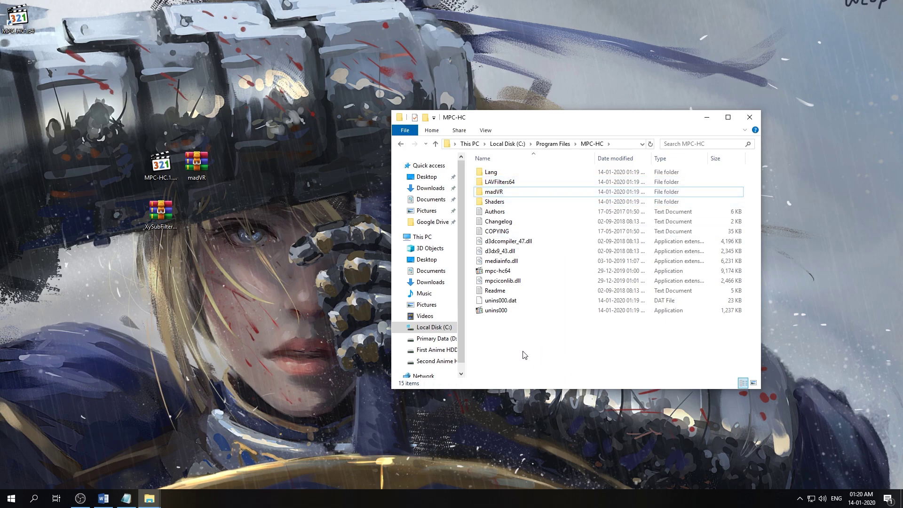
pyautogui.rightClick(525, 355)
pyautogui.moveTo(582, 454)
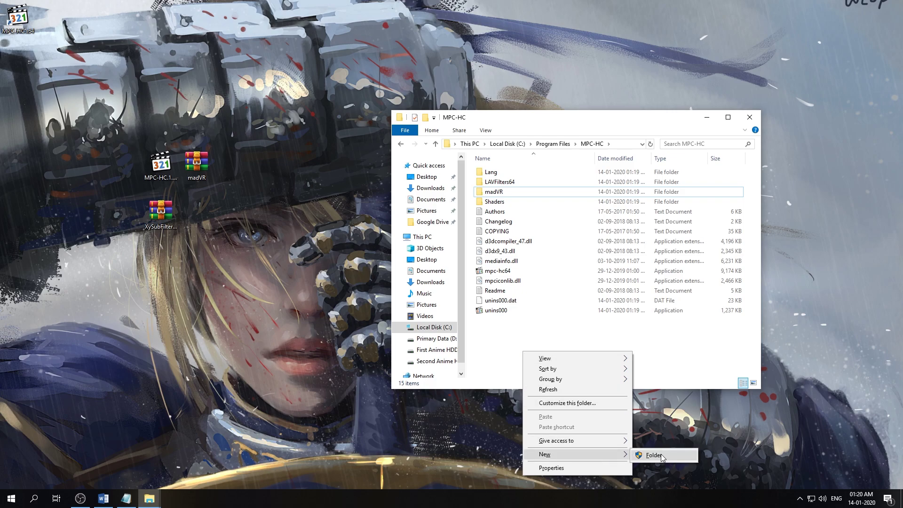
pyautogui.click(662, 455)
pyautogui.write('Xy')
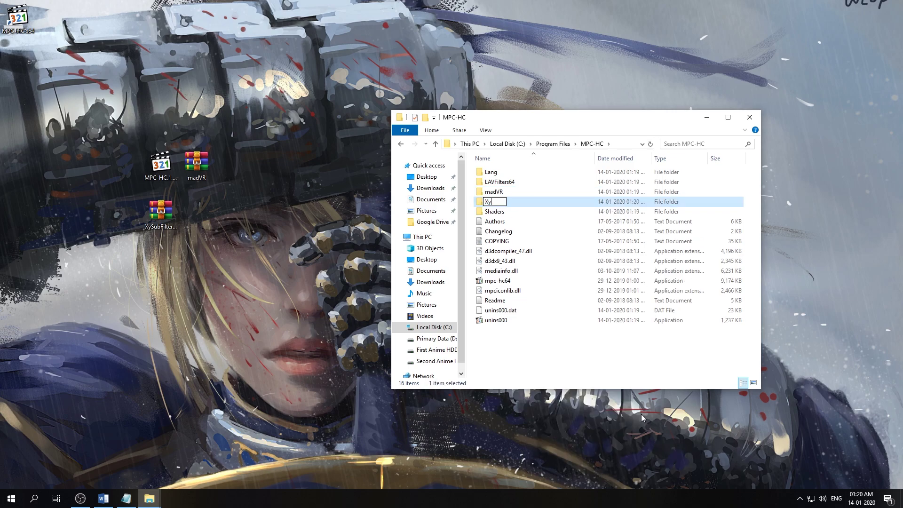
pyautogui.write('SubFilters')
pyautogui.press('Return')
pyautogui.press('Return')
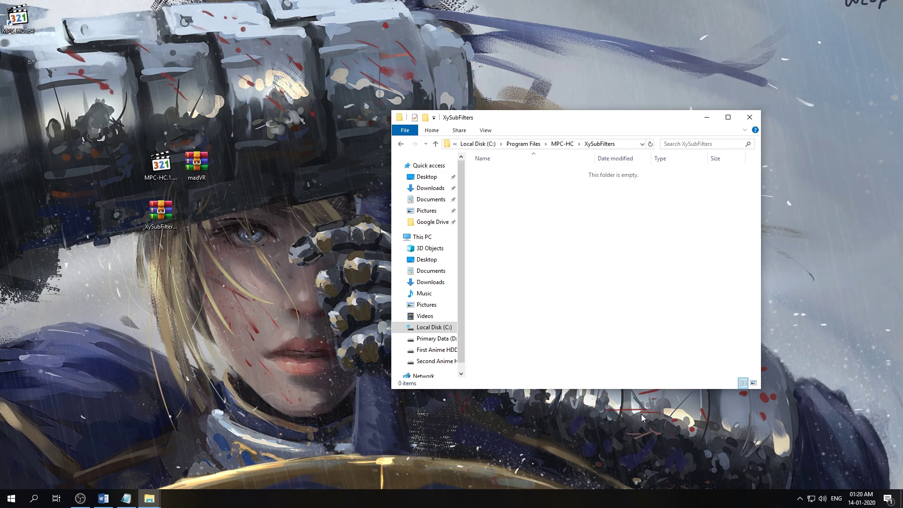
# - Extract all files from XySubFilter_3.1.0.752_x64.zip into the XySubFilters folder with administrator permission, and close the archive
pyautogui.doubleClick(160, 211)
pyautogui.moveTo(141, 265); pyautogui.dragTo(563, 261)
pyautogui.click(434, 210)
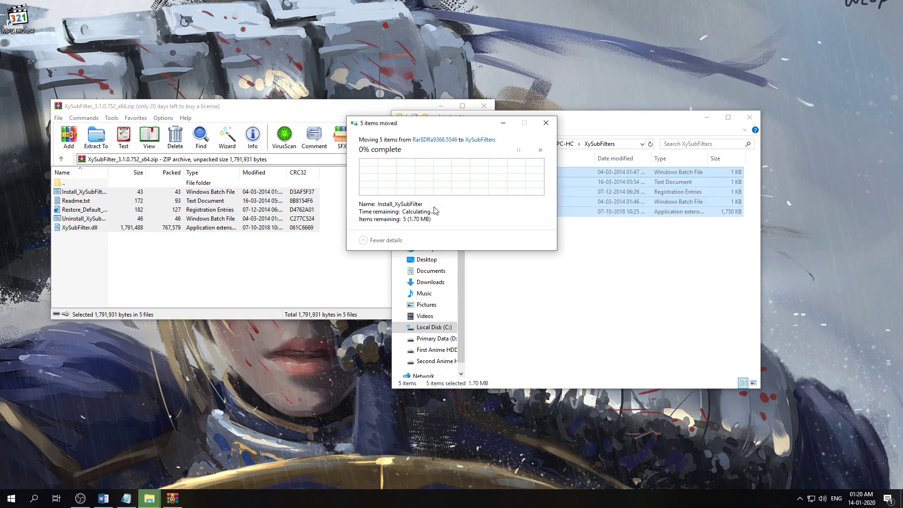
pyautogui.click(484, 106)
# - Run the Install_XySubFilter batch file as administrator and dismiss the registration message
pyautogui.click(514, 259)
pyautogui.click(507, 177)
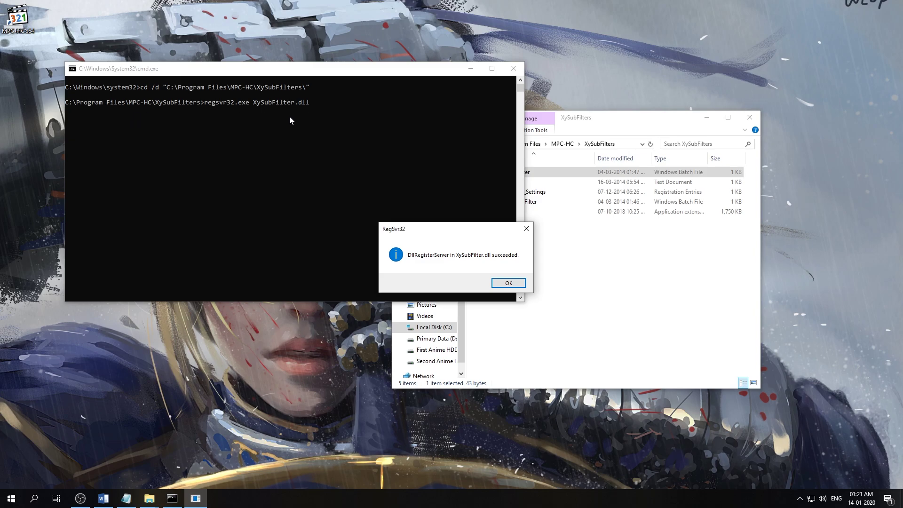
pyautogui.click(510, 282)
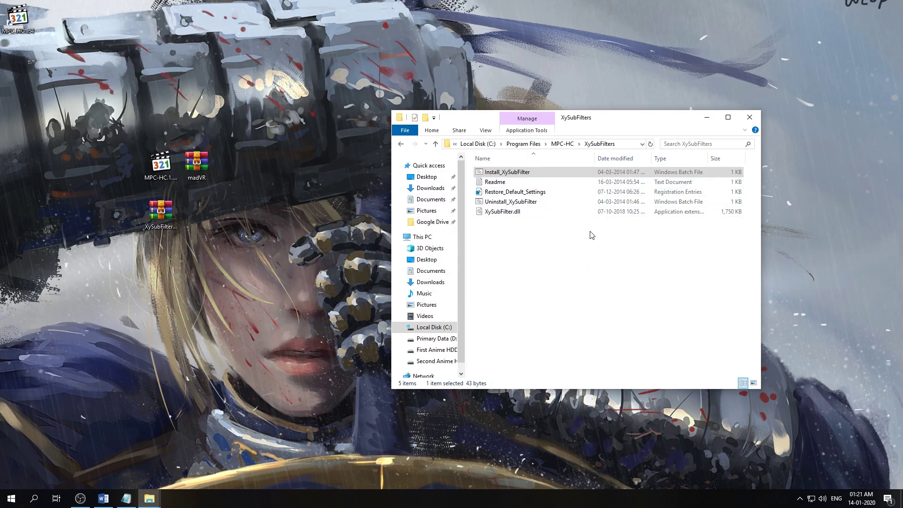
# - Return to the MPC-HC folder and close its window, then launch MPC-HC x64 from the desktop and accept periodic update checks
pyautogui.click(563, 145)
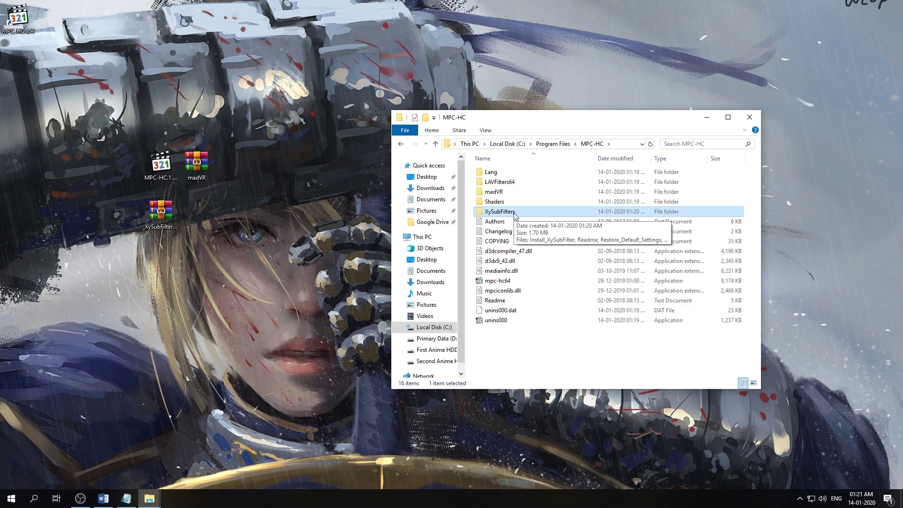
pyautogui.click(519, 363)
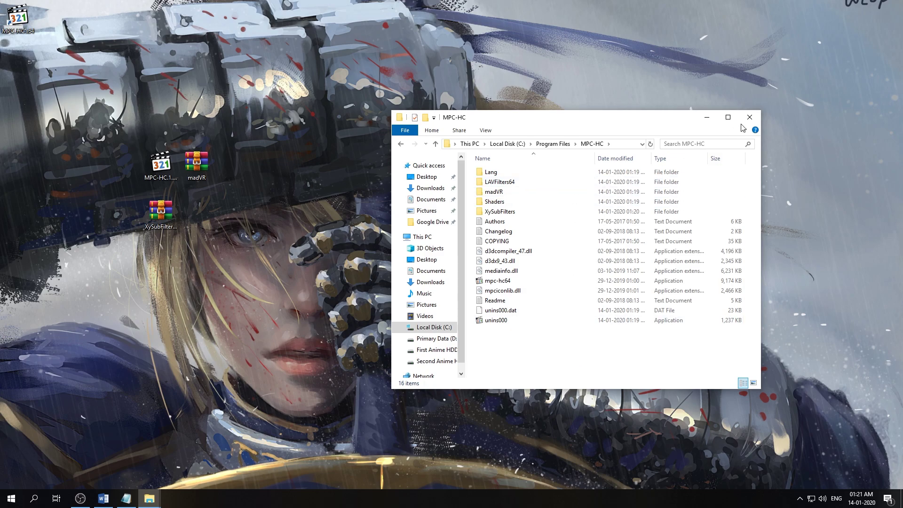
pyautogui.click(758, 120)
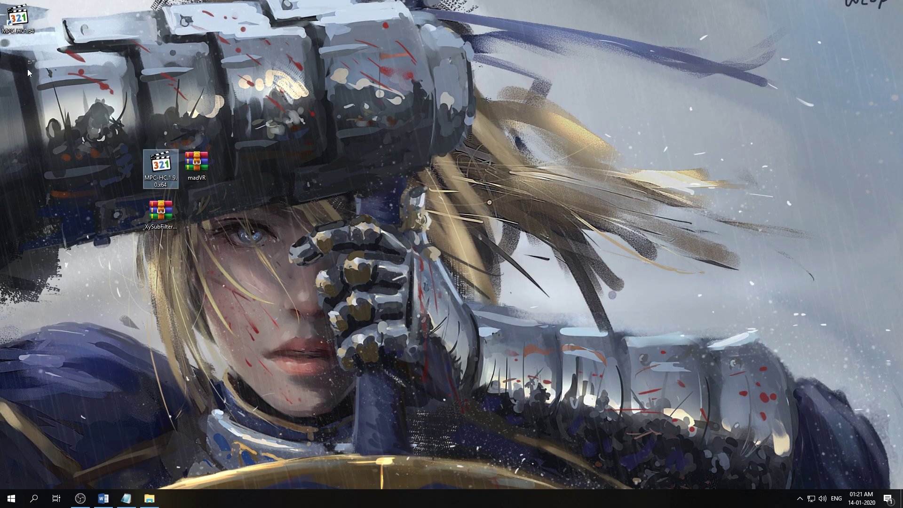
pyautogui.doubleClick(21, 19)
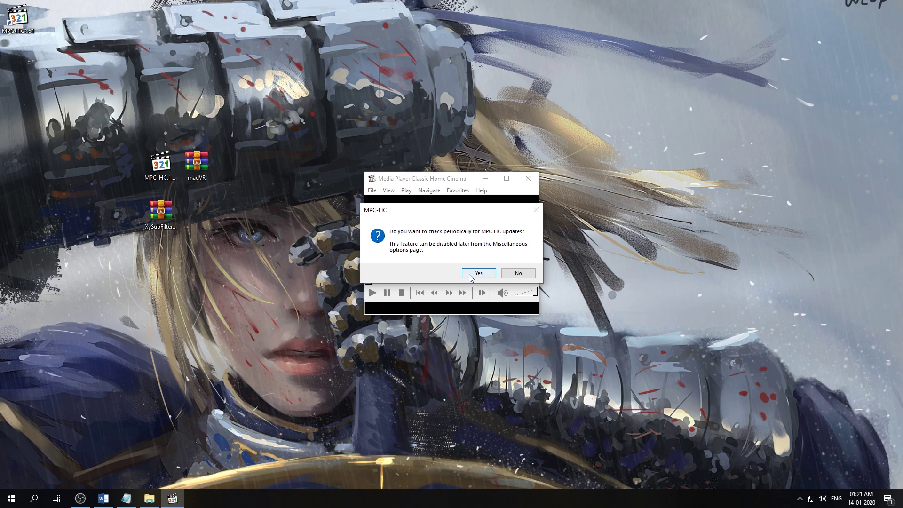
pyautogui.click(471, 276)
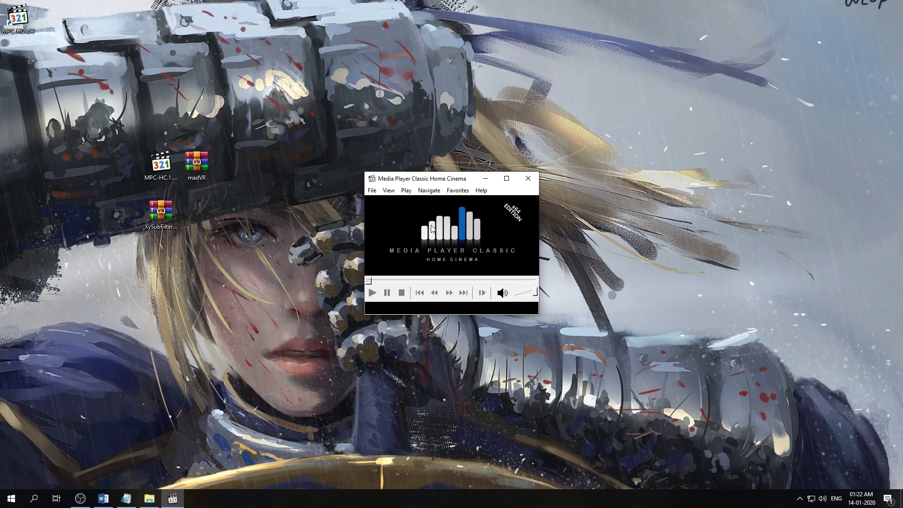
# - In the player's Formats options, clear all file associations, associate with video formats only, and apply the change
pyautogui.press('o')
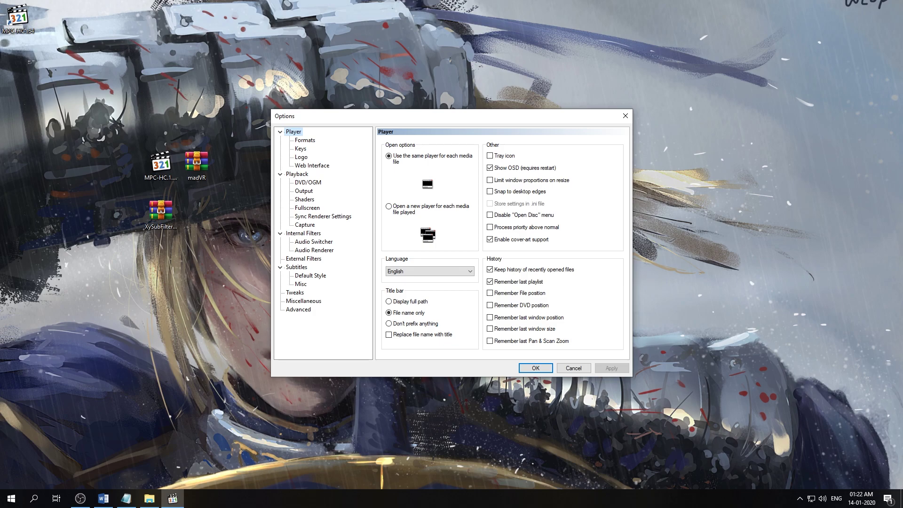
pyautogui.click(305, 140)
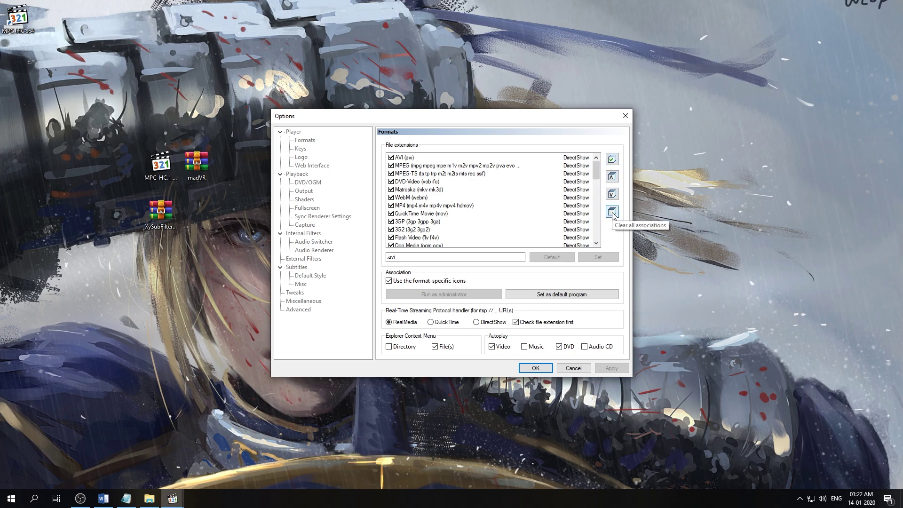
pyautogui.click(612, 212)
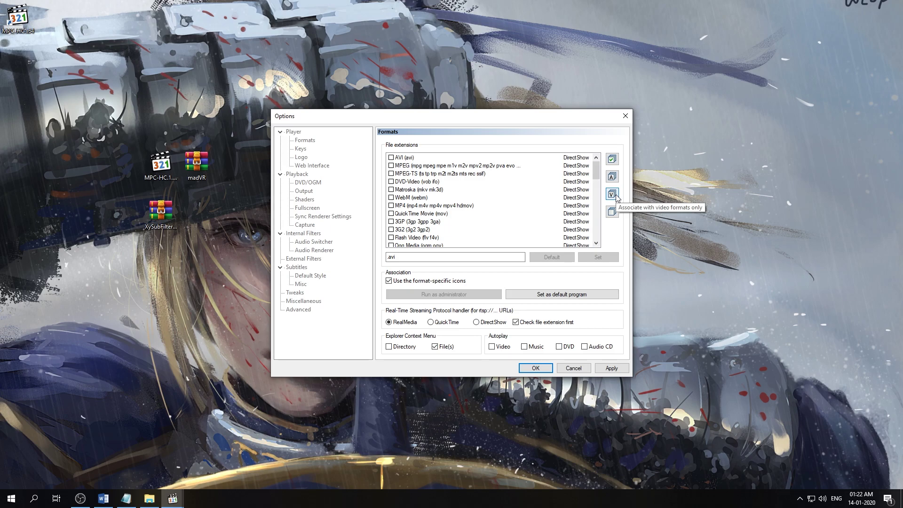
pyautogui.click(615, 196)
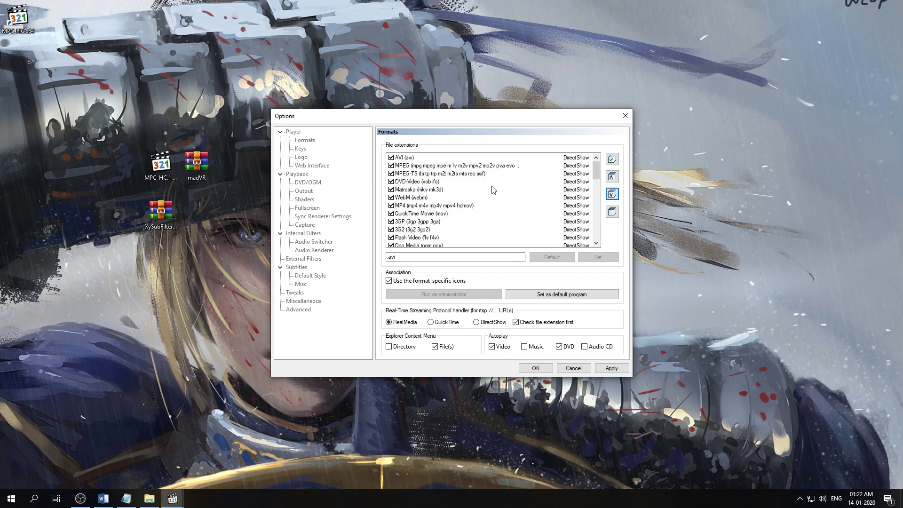
pyautogui.click(612, 369)
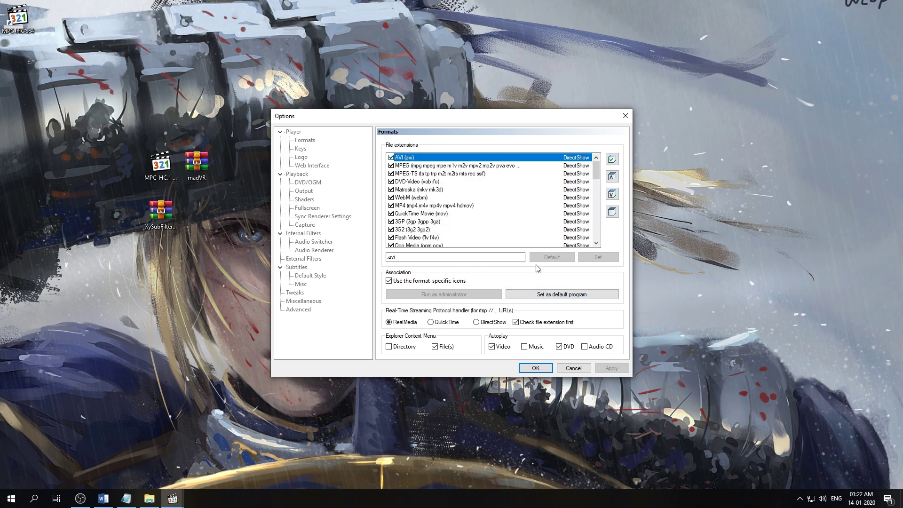
# - Try to set MPC-HC as default program from its options, then choose MPC-HC (x64) as the default video player in Windows Settings
pyautogui.click(554, 295)
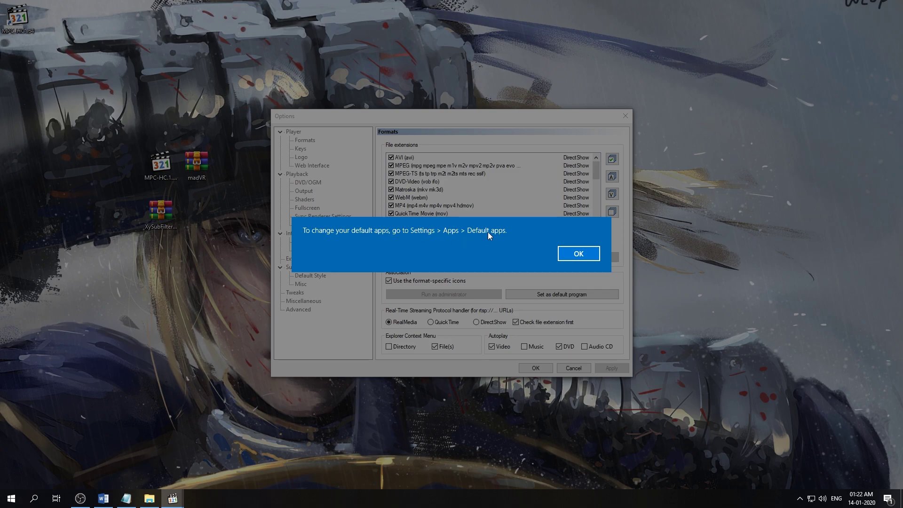
pyautogui.click(578, 254)
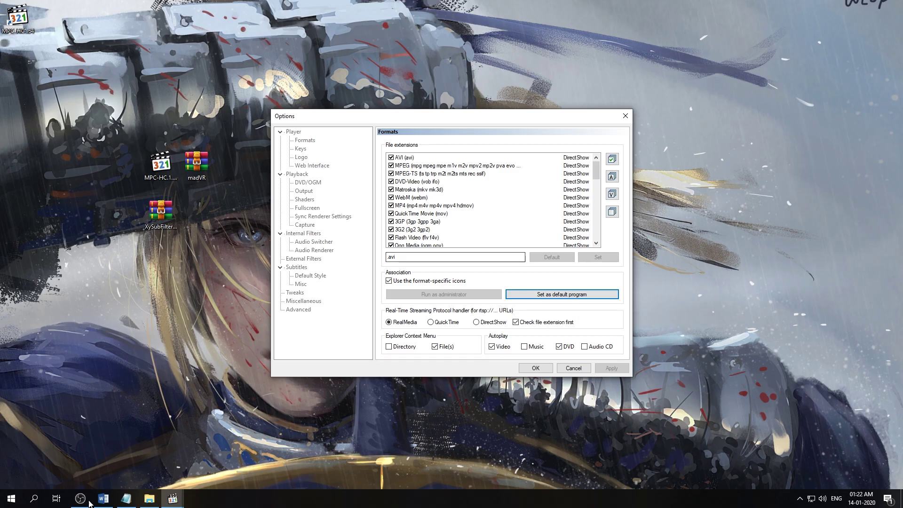
pyautogui.click(11, 498)
pyautogui.click(12, 456)
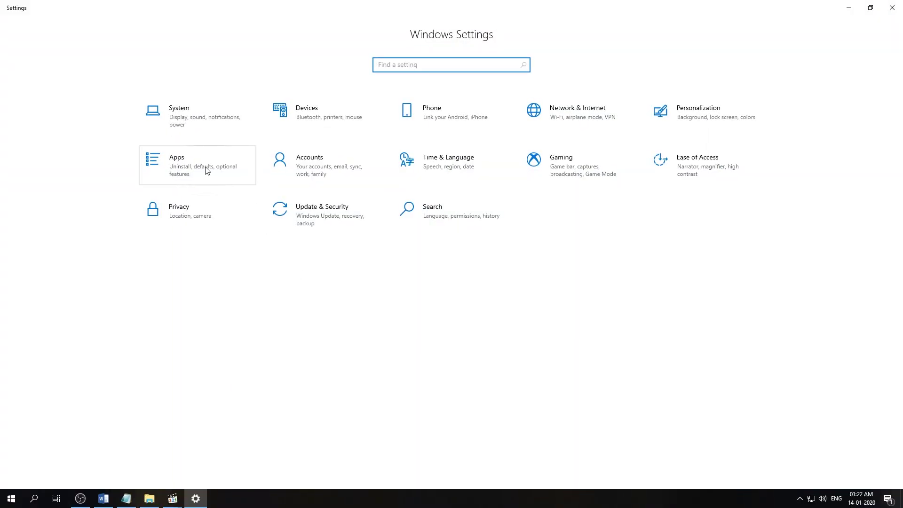
pyautogui.click(207, 170)
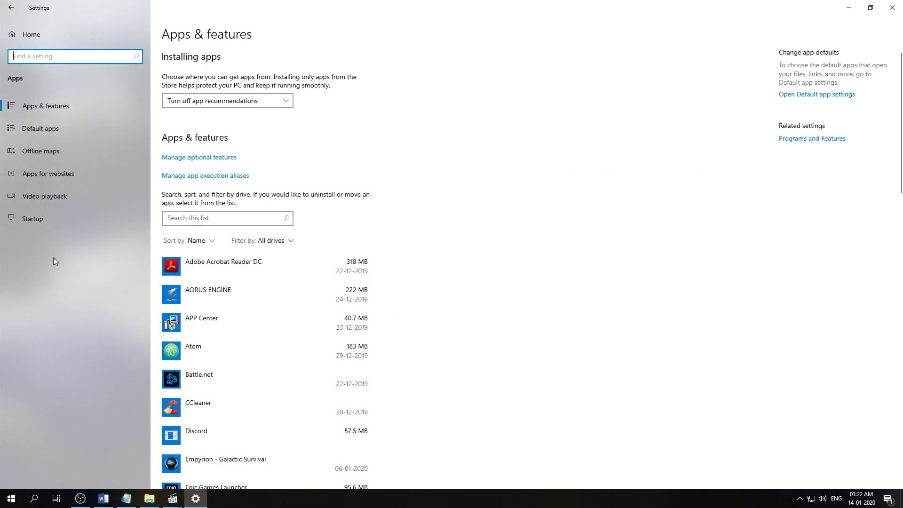
pyautogui.click(44, 125)
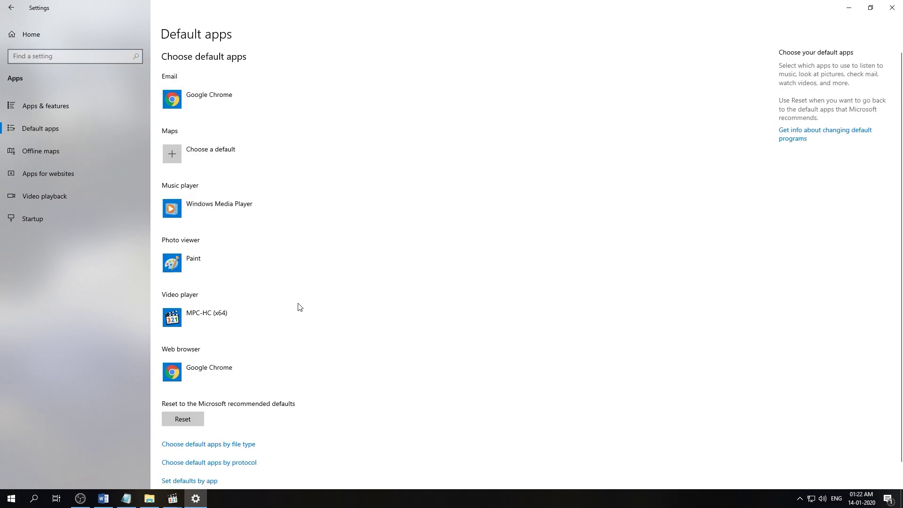
pyautogui.click(233, 317)
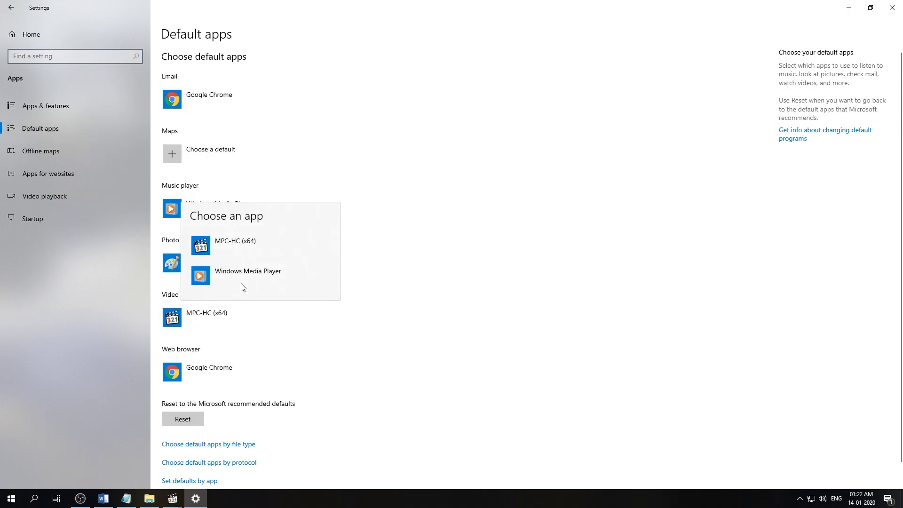
pyautogui.click(243, 246)
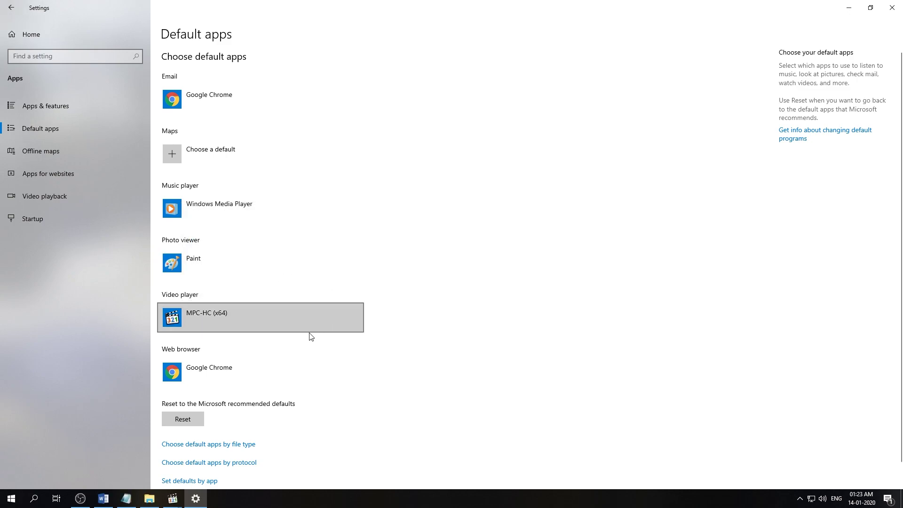
# - Close Windows Settings, disable Check file extension first in the Formats options, apply the change and confirm the elevated Options window
pyautogui.click(892, 8)
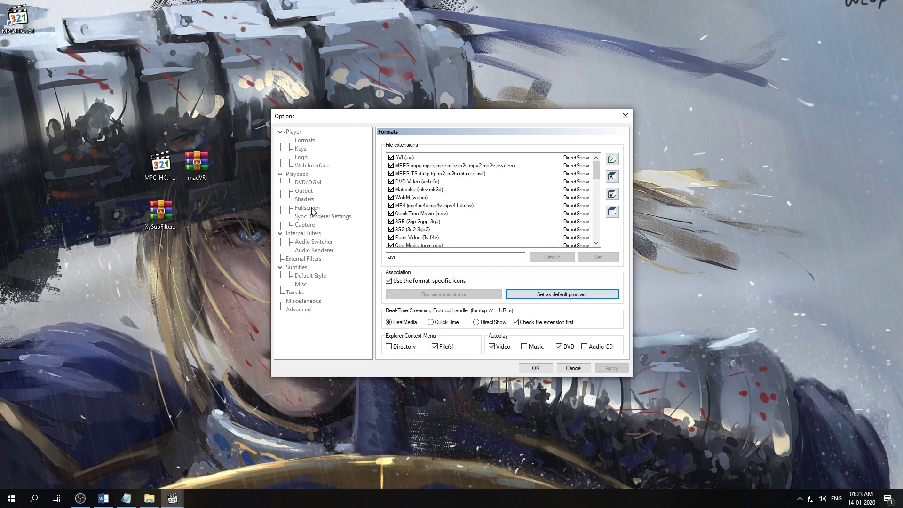
pyautogui.click(516, 322)
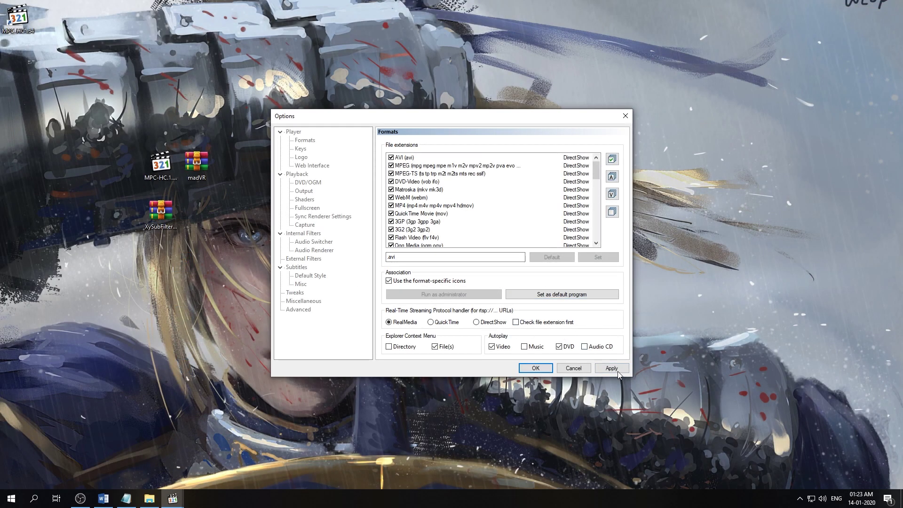
pyautogui.click(617, 371)
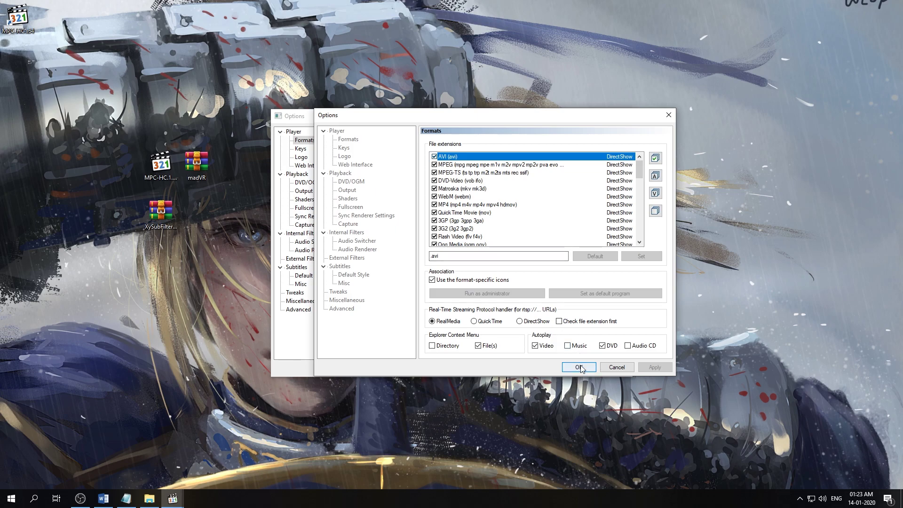
pyautogui.click(580, 368)
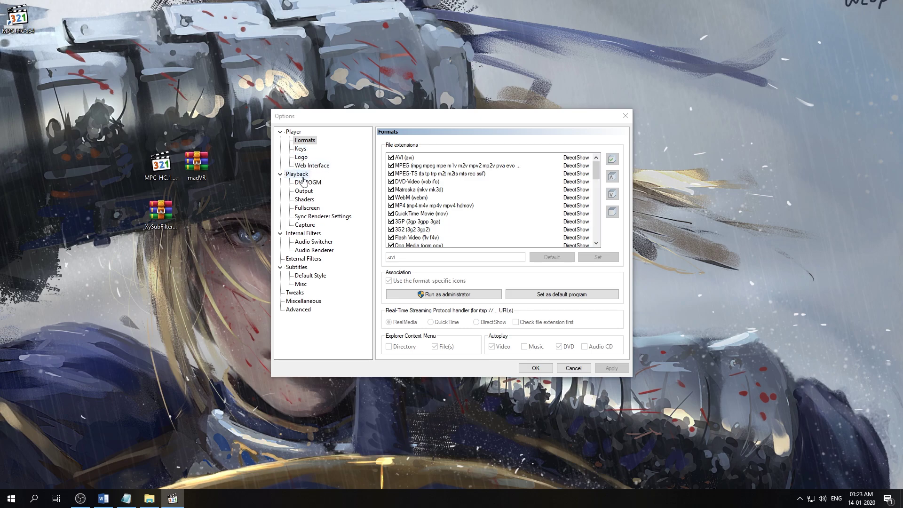
# - In the Output options, set the DirectShow video renderer to madVR and the subtitle renderer to XySubFilter, and apply
pyautogui.click(303, 191)
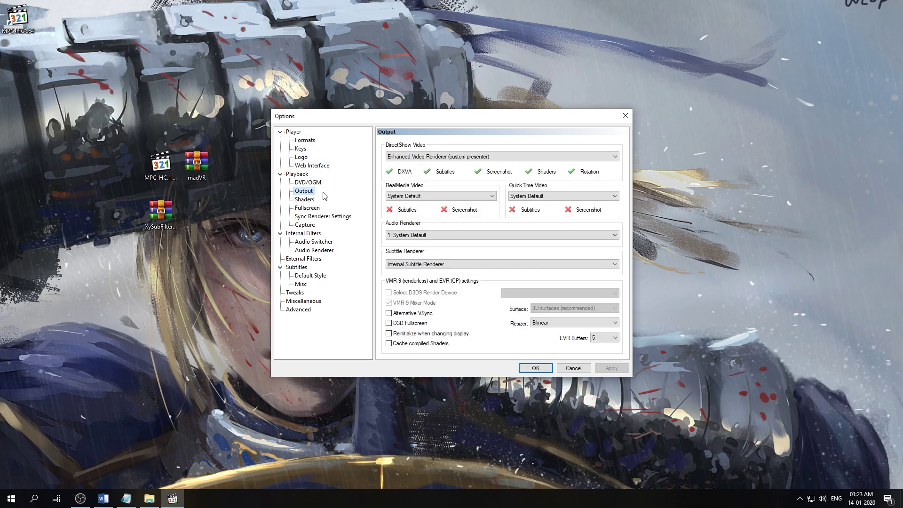
pyautogui.click(452, 158)
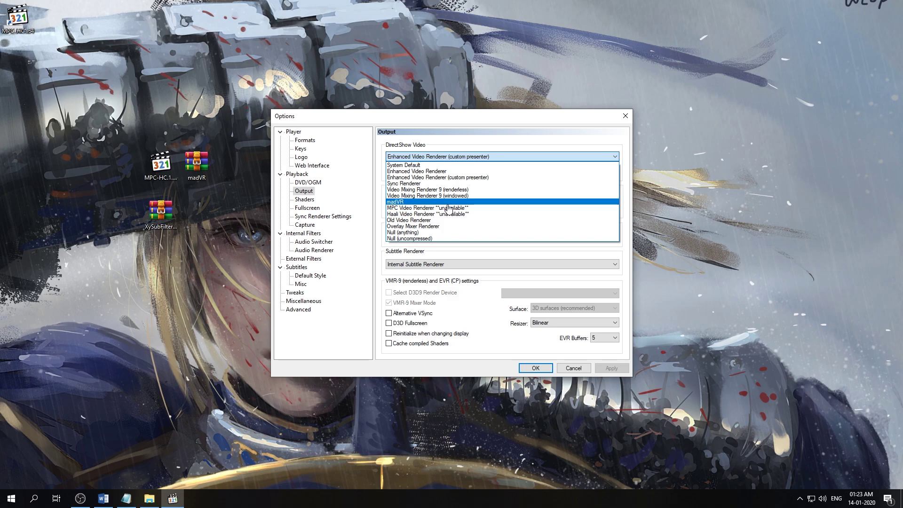
pyautogui.click(397, 202)
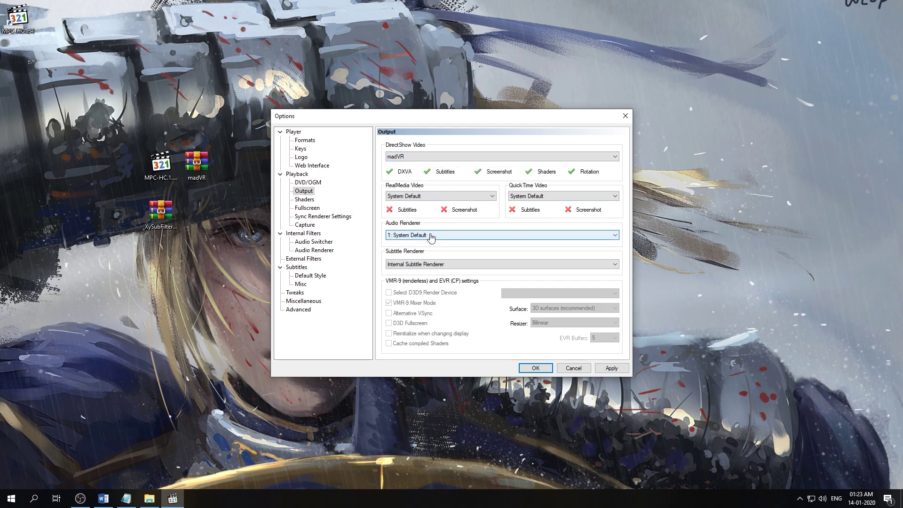
pyautogui.click(401, 268)
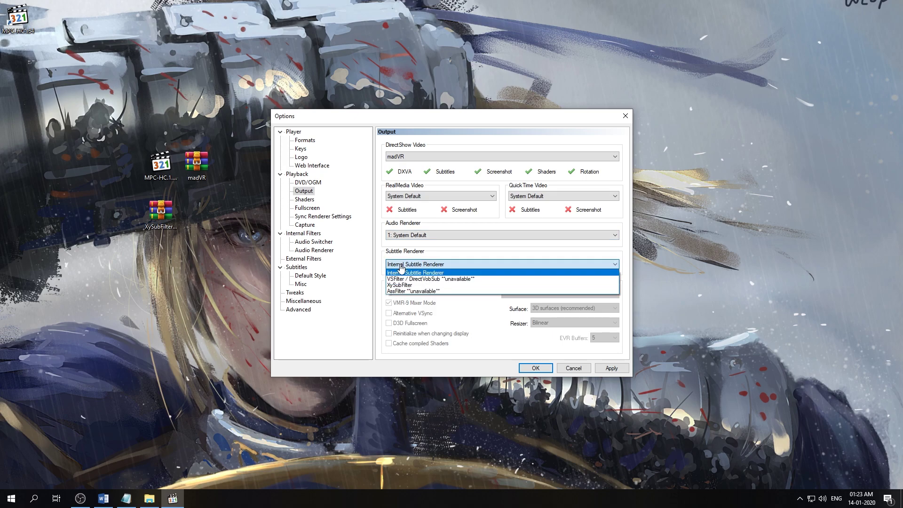
pyautogui.click(409, 286)
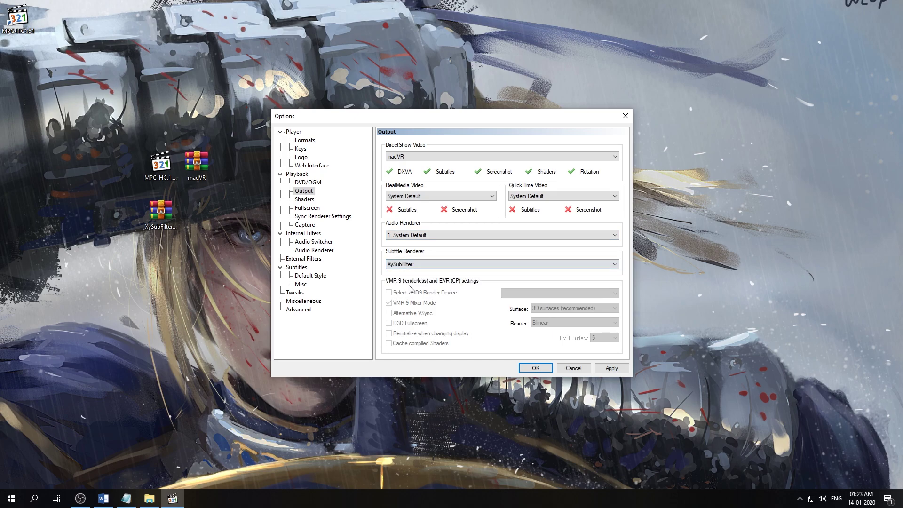
pyautogui.click(612, 369)
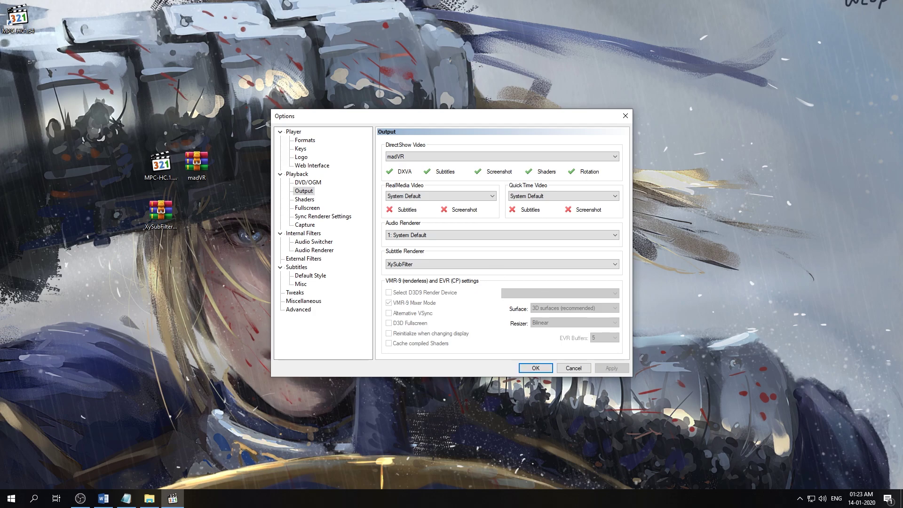
# - Review the internal source and transform filters, and enable and apply the system tray icon in the video decoder settings
pyautogui.click(314, 234)
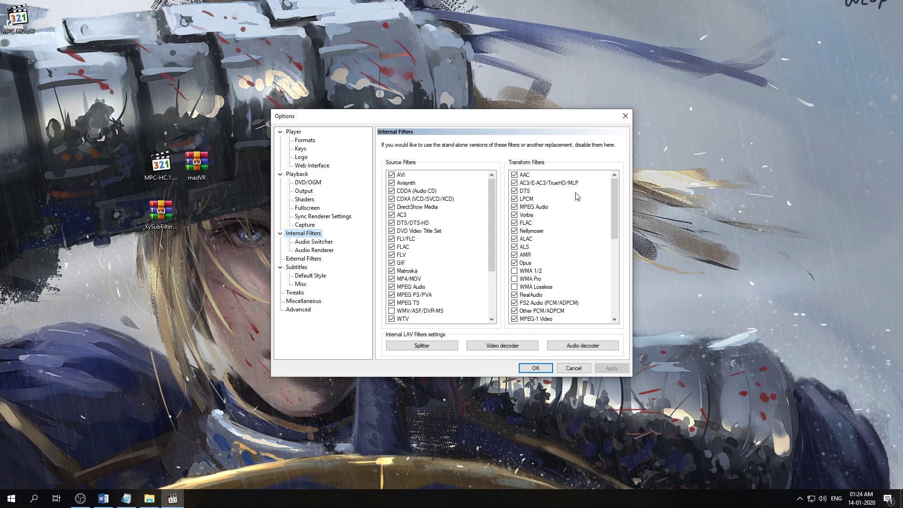
pyautogui.moveTo(489, 239); pyautogui.dragTo(563, 272)
pyautogui.moveTo(615, 230); pyautogui.dragTo(628, 318)
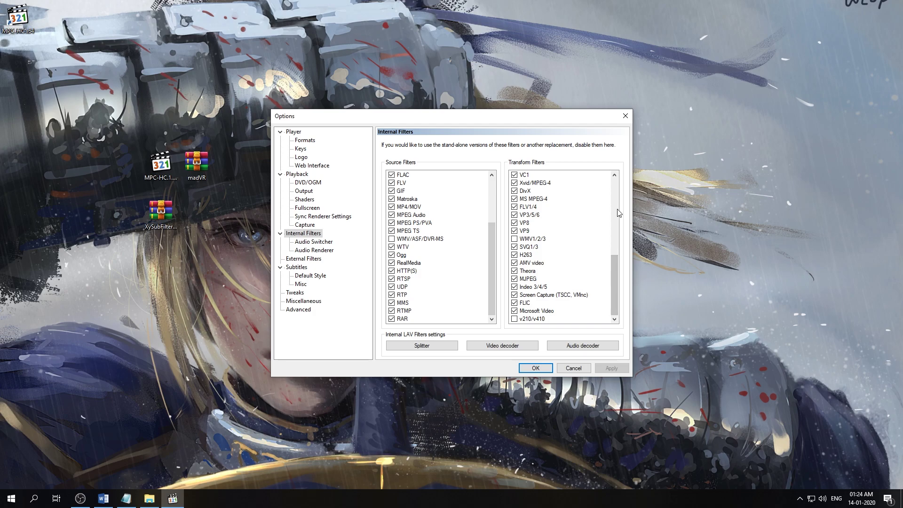
pyautogui.click(500, 345)
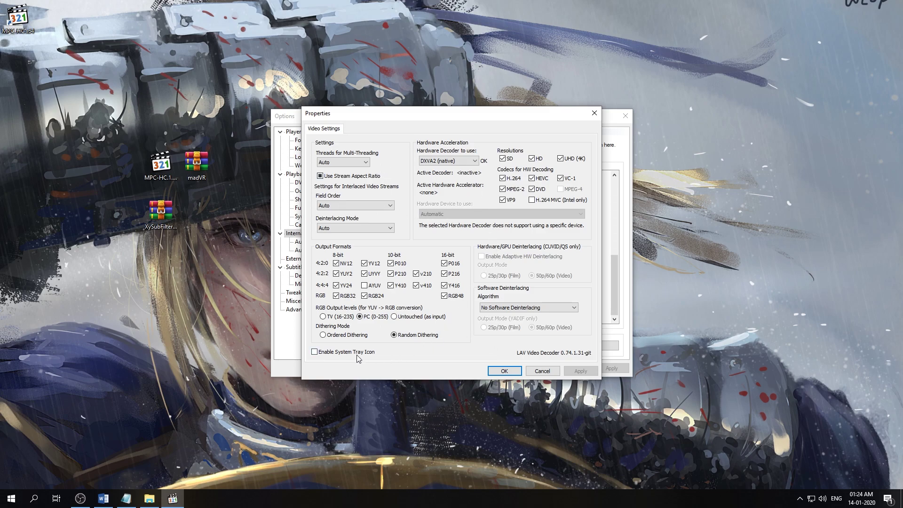
pyautogui.click(316, 352)
pyautogui.click(800, 499)
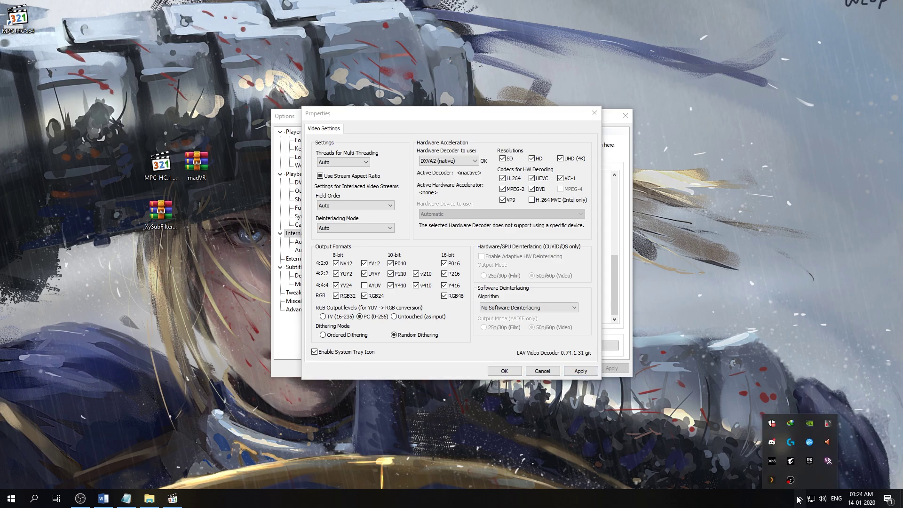
pyautogui.click(800, 498)
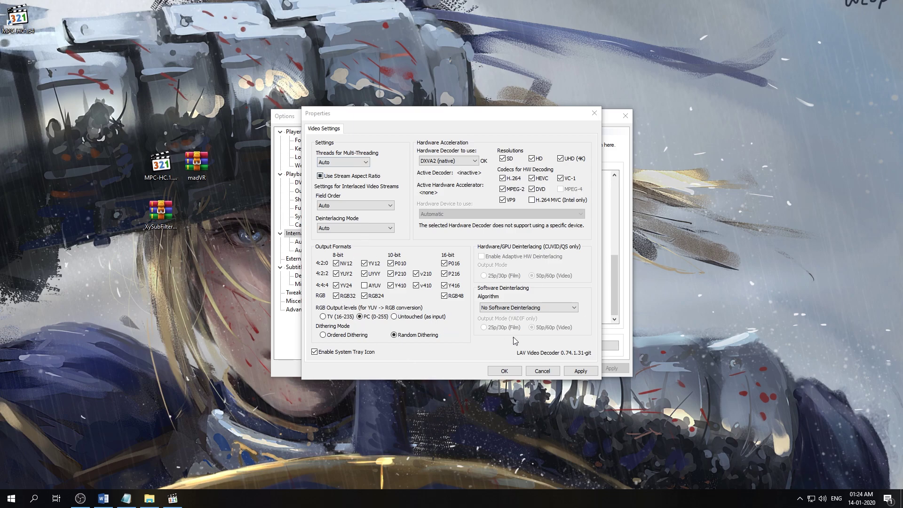
pyautogui.click(592, 373)
# - Set the video decoder's hardware decoder to DXVA2 (copy-back)
pyautogui.click(441, 161)
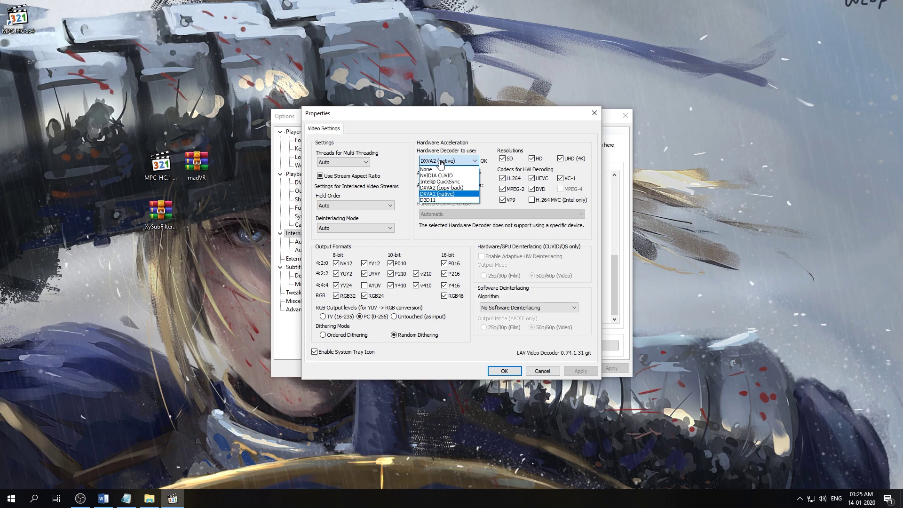
pyautogui.press('Up')
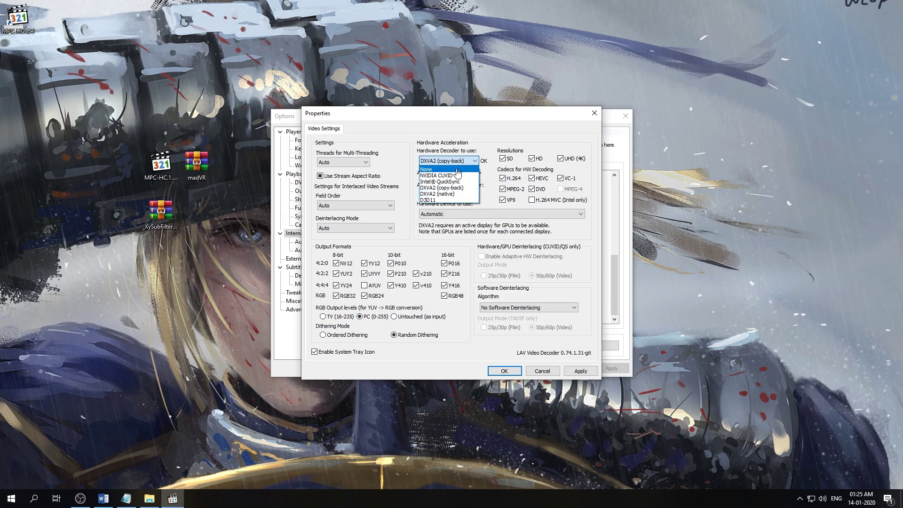
pyautogui.click(442, 188)
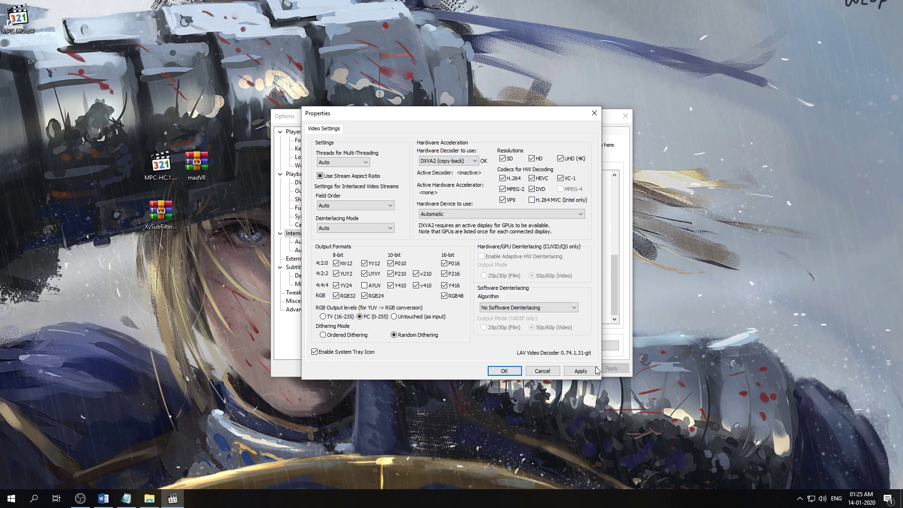
pyautogui.click(474, 161)
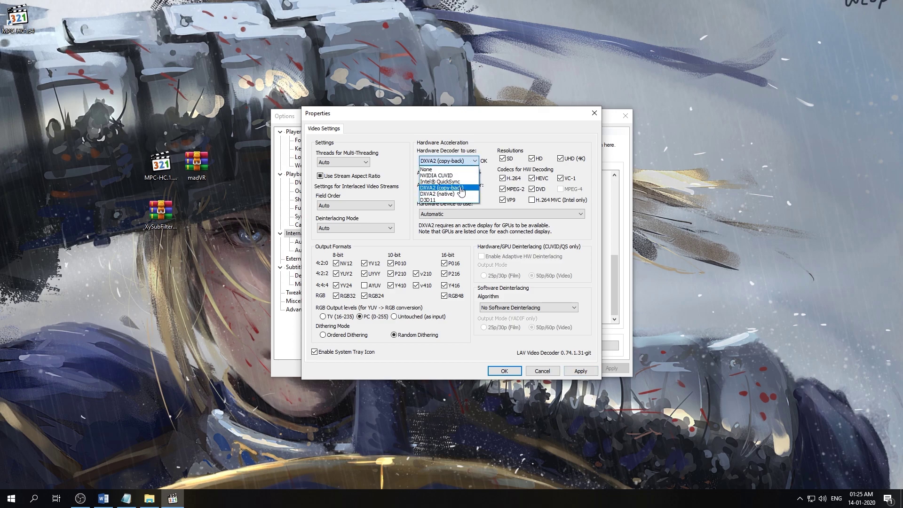
pyautogui.click(460, 188)
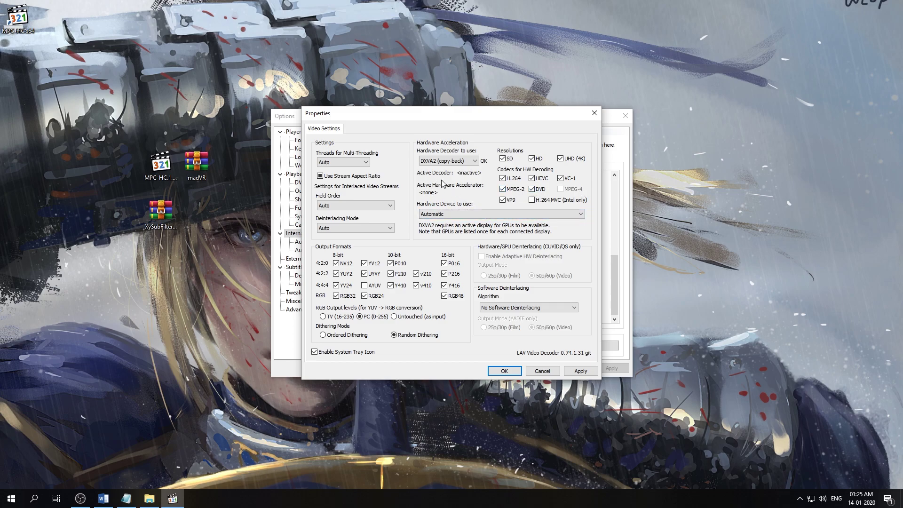
# - Choose the second NVIDIA GeForce GTX 1050 Ti entry as the video decoder's hardware device and apply the change
pyautogui.click(480, 215)
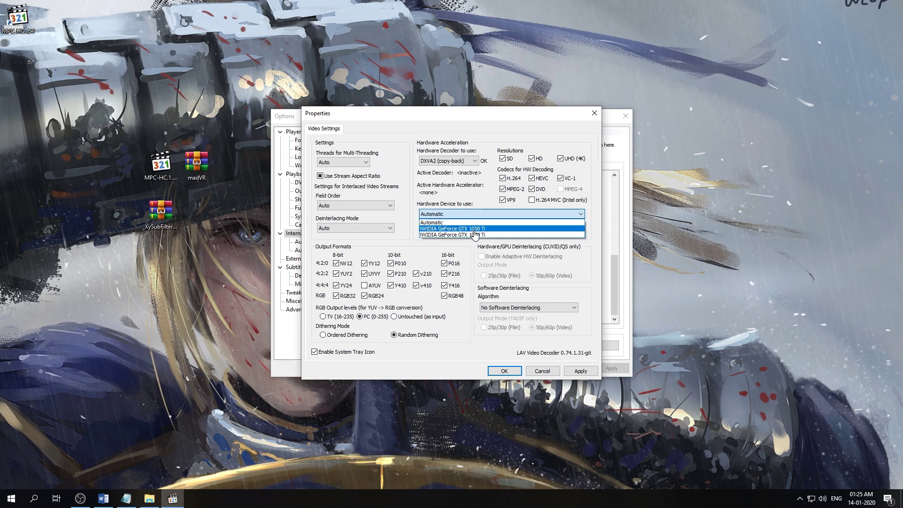
pyautogui.click(474, 231)
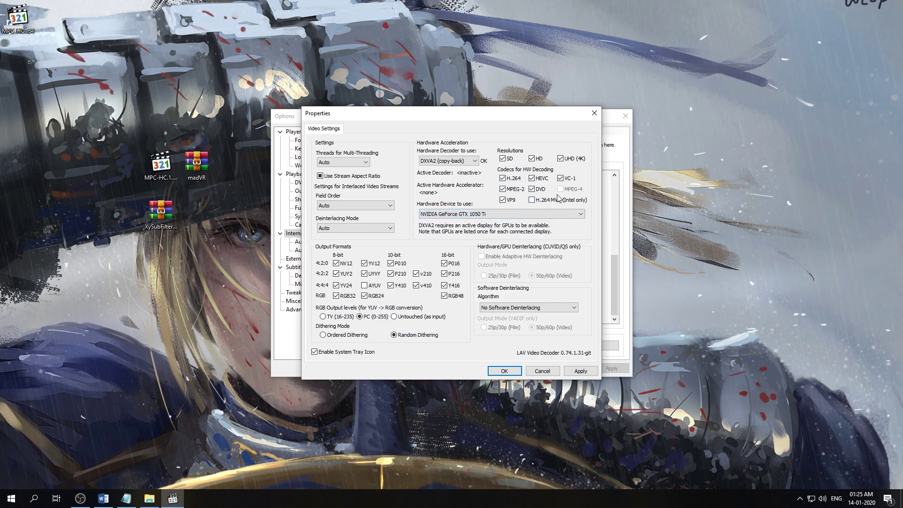
pyautogui.click(476, 215)
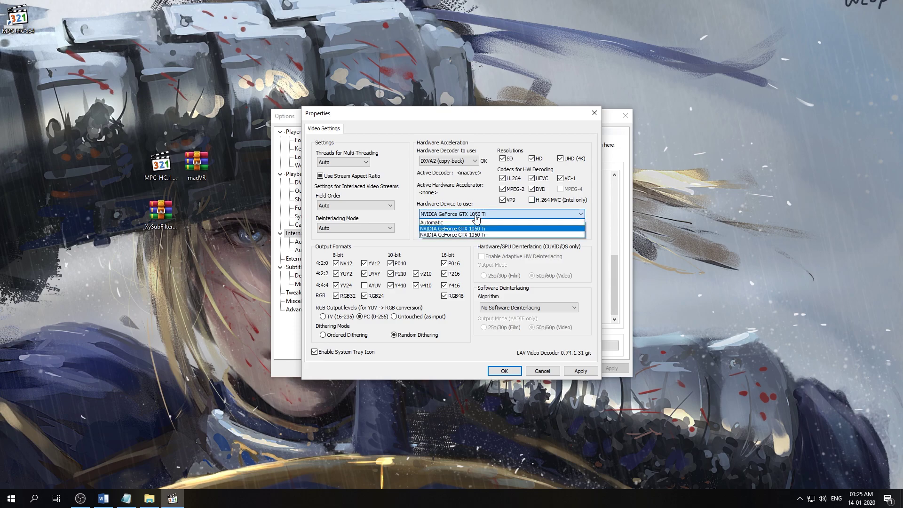
pyautogui.click(469, 234)
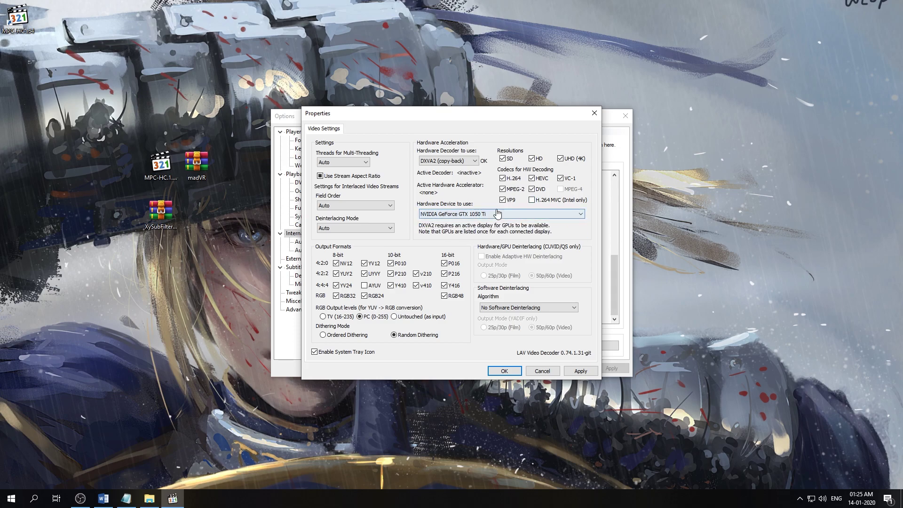
pyautogui.click(579, 371)
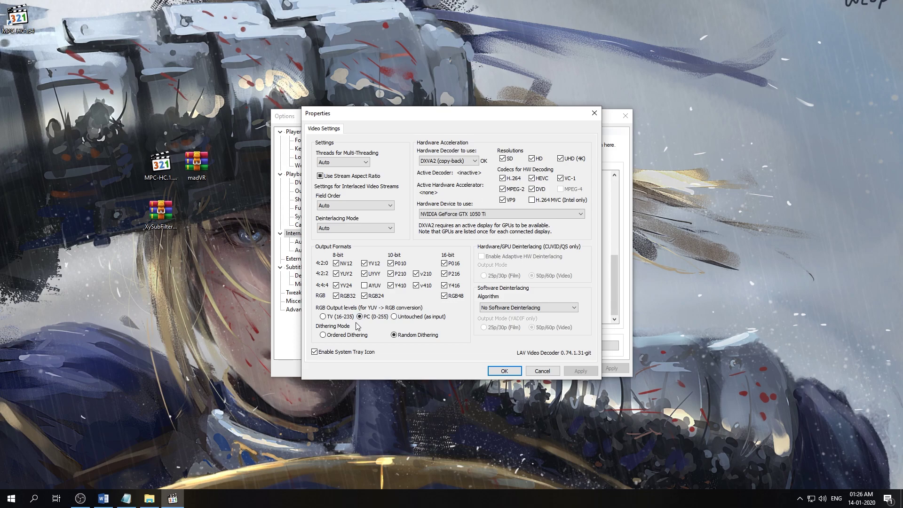
# - Examine the choices for multi-threading threads, field order and deinterlacing mode, keeping each on Auto
pyautogui.moveTo(359, 166)
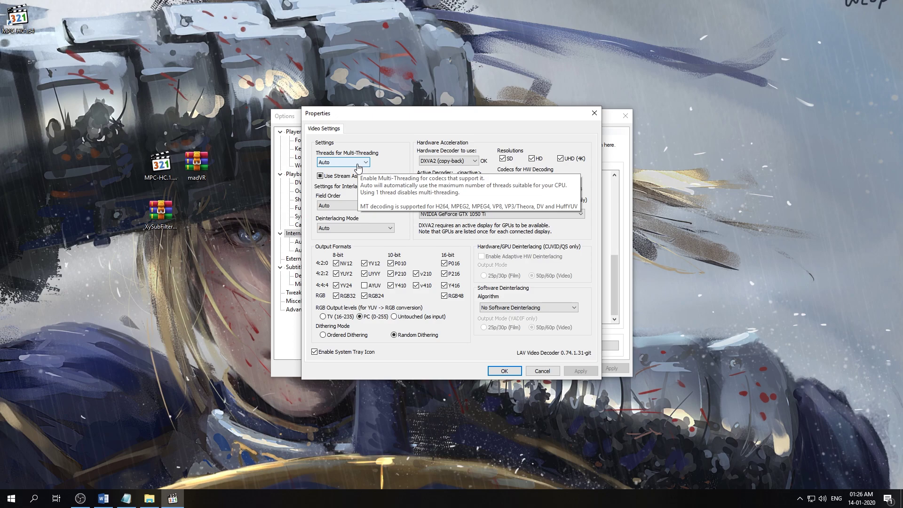
pyautogui.click(355, 165)
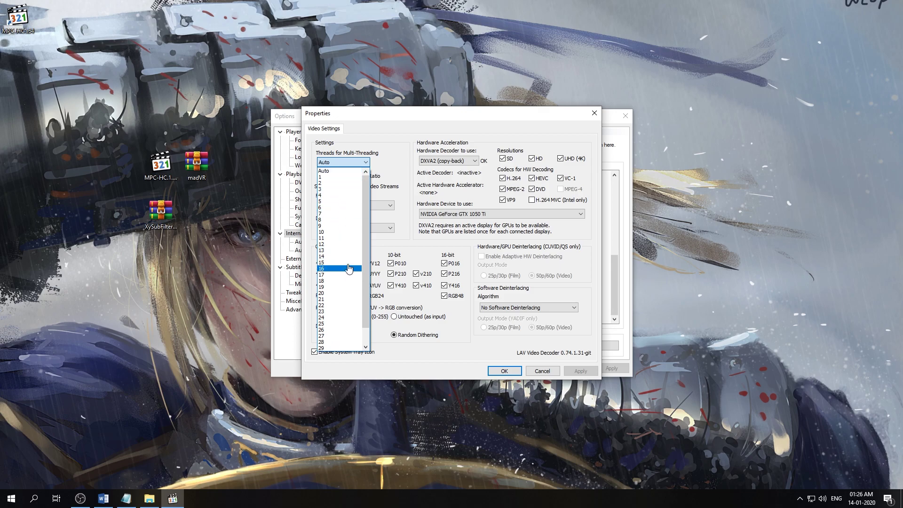
pyautogui.click(349, 170)
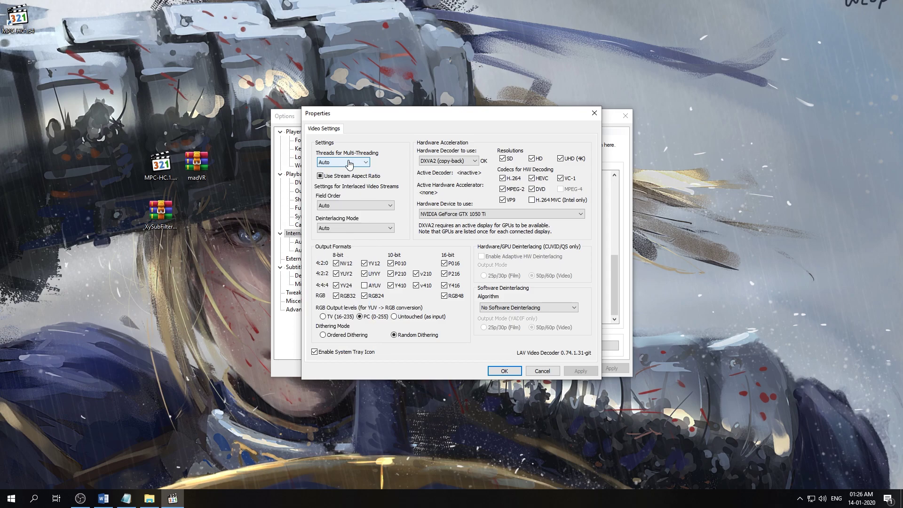
pyautogui.click(349, 164)
pyautogui.click(348, 163)
pyautogui.click(353, 206)
pyautogui.click(353, 206)
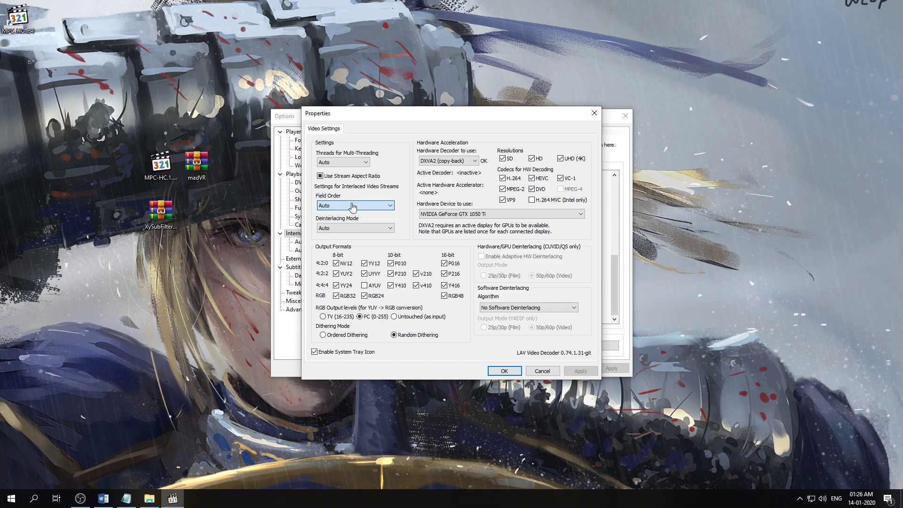
pyautogui.click(355, 232)
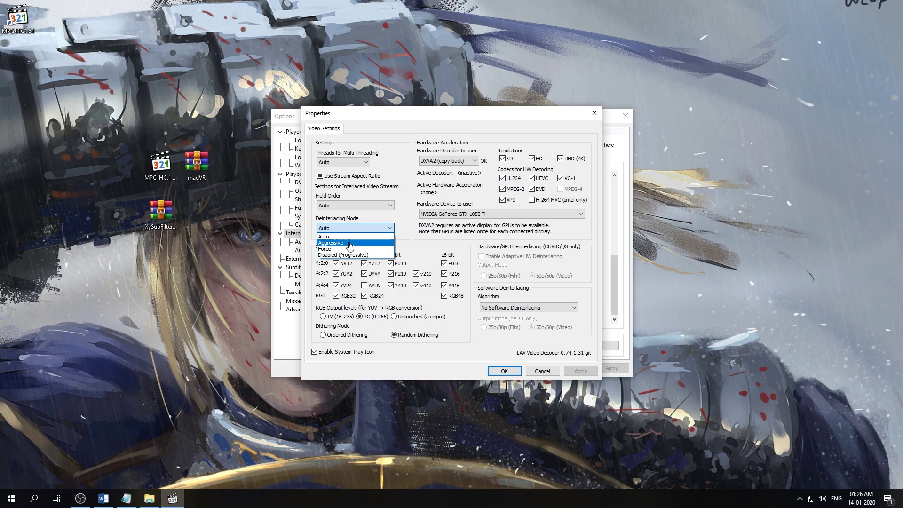
pyautogui.click(357, 230)
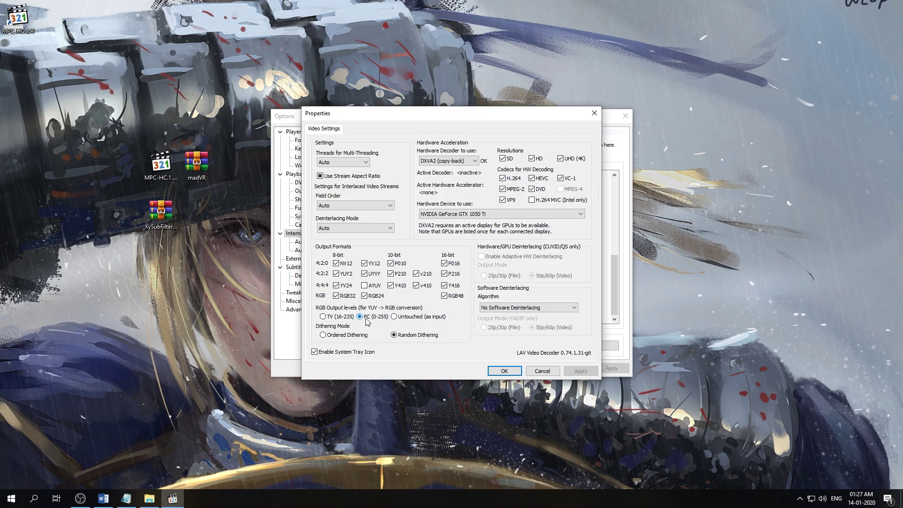
# - Try the TV (16-235) RGB output level, set it back to PC (0-255), and confirm the video decoder settings
pyautogui.click(329, 319)
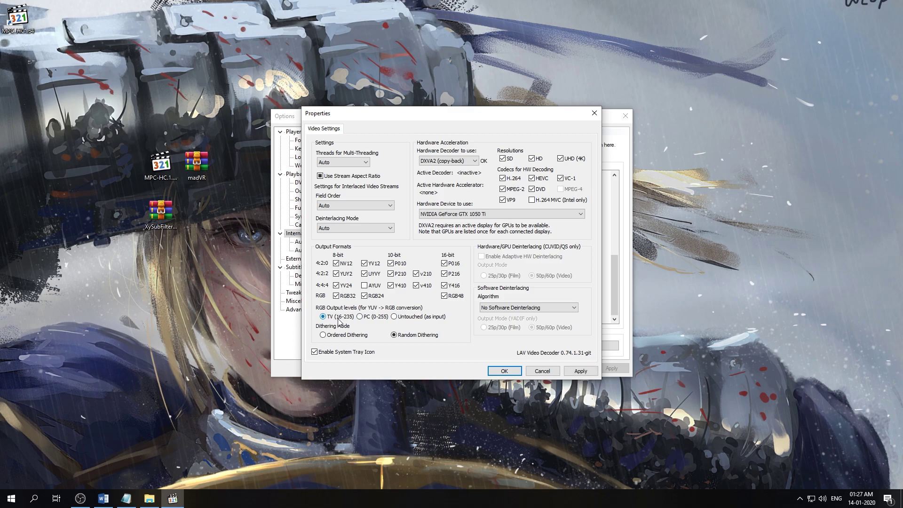
pyautogui.click(368, 319)
pyautogui.click(579, 372)
pyautogui.click(502, 372)
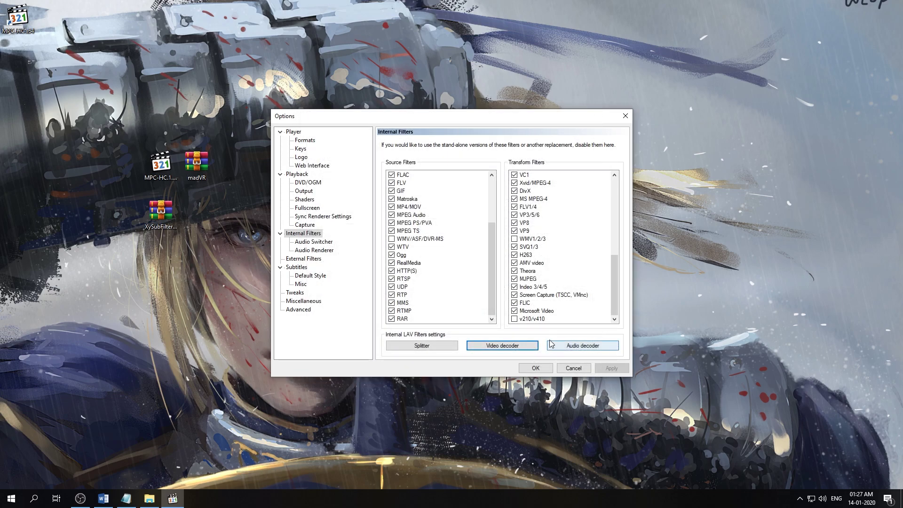
# - Enable the system tray icon in the internal LAV audio decoder settings and apply the change
pyautogui.click(570, 348)
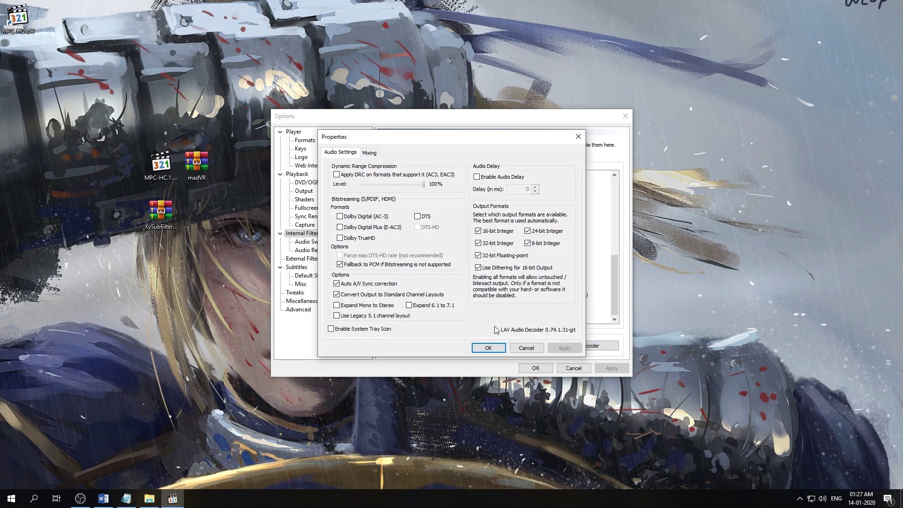
pyautogui.click(355, 331)
pyautogui.click(564, 349)
# - Try bitstreaming for DTS, Dolby Digital Plus (E-AC3) and Dolby TrueHD, clear these formats again, and apply
pyautogui.click(417, 218)
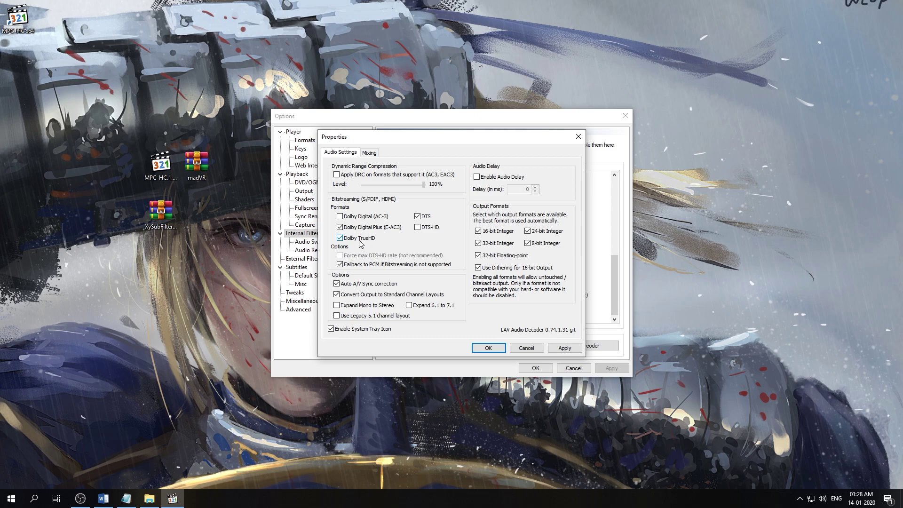
pyautogui.click(418, 216)
pyautogui.click(382, 229)
pyautogui.click(359, 241)
pyautogui.click(565, 348)
# - Enable mixing in the audio decoder and set the output speaker configuration to 5.1
pyautogui.click(369, 153)
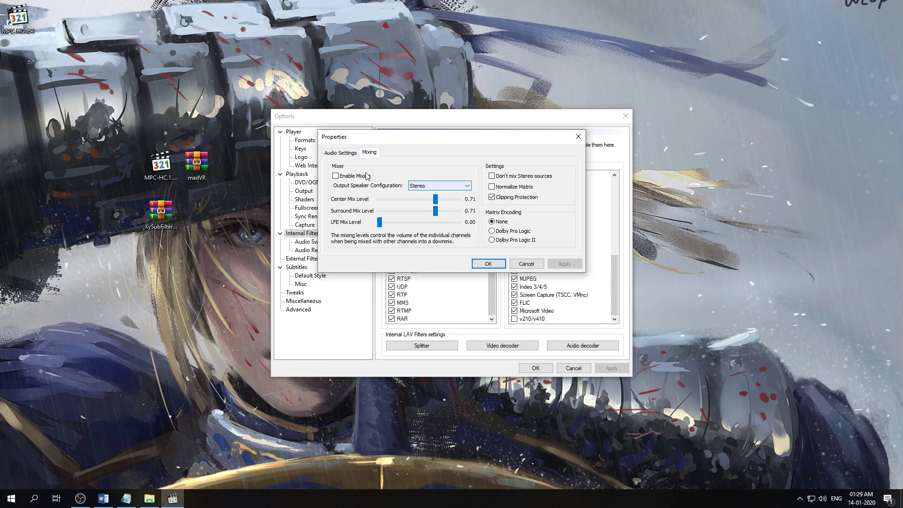
pyautogui.click(346, 177)
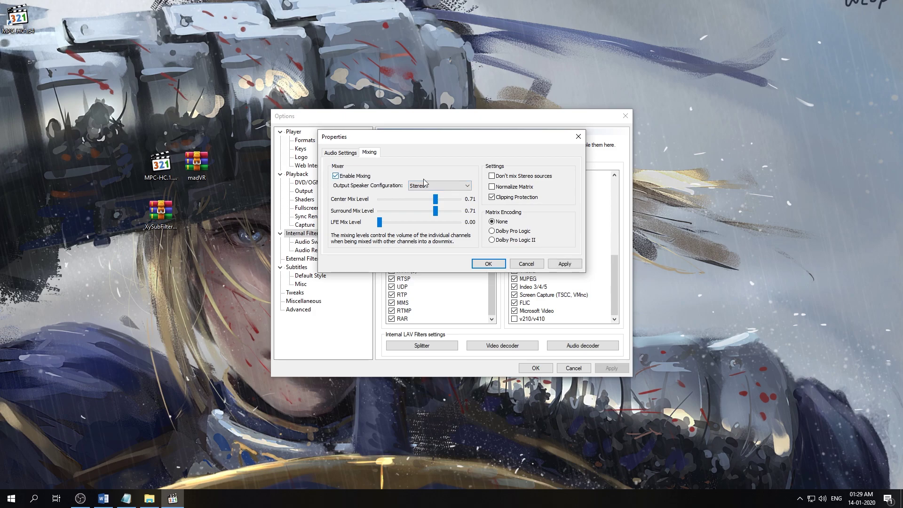
pyautogui.click(437, 186)
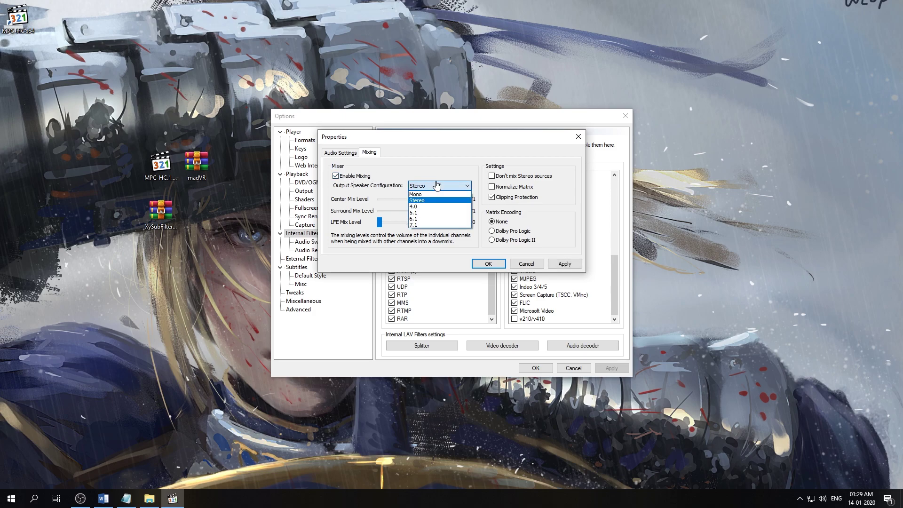
pyautogui.click(422, 212)
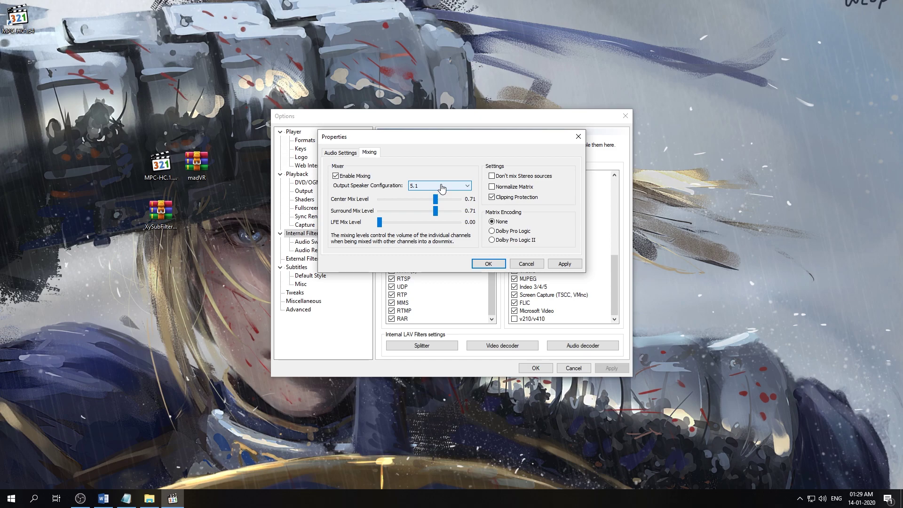
pyautogui.click(442, 188)
pyautogui.click(437, 213)
# - Turn on "Don't mix Stereo sources" for the mixer, apply it, and confirm the audio decoder settings
pyautogui.click(497, 177)
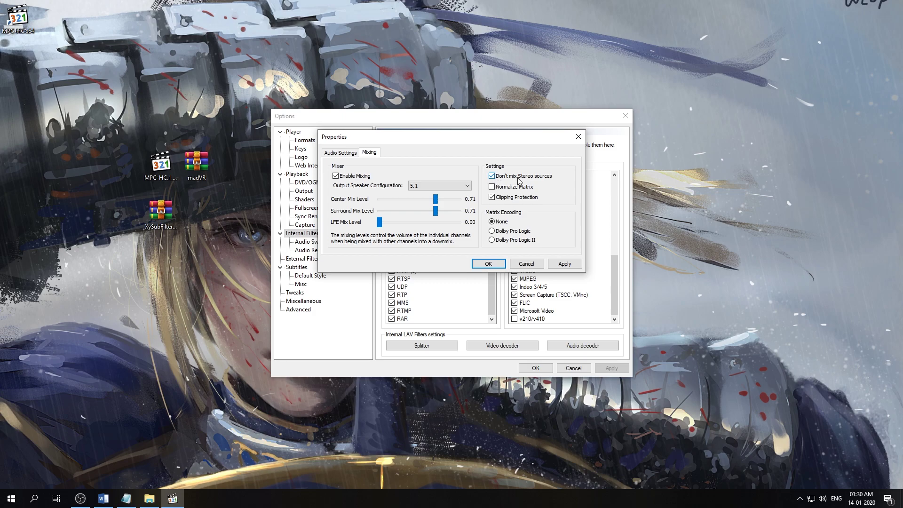
pyautogui.click(578, 265)
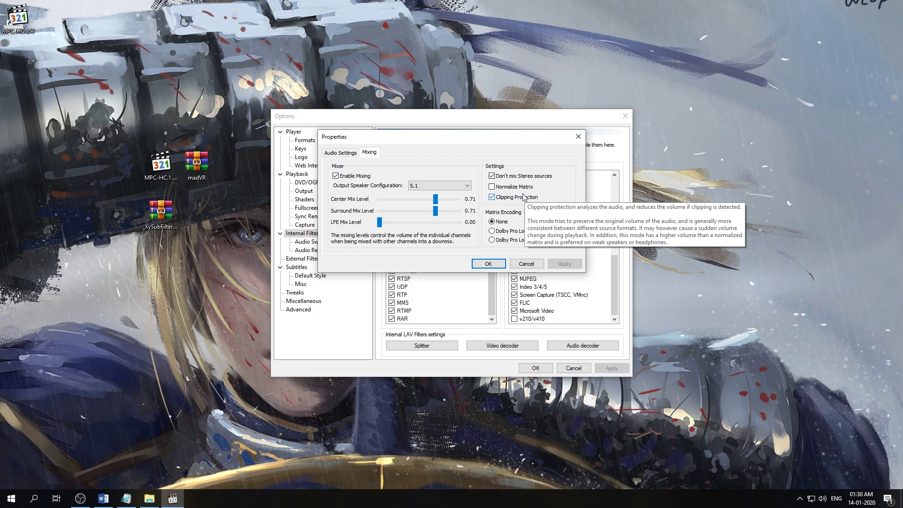
pyautogui.click(536, 178)
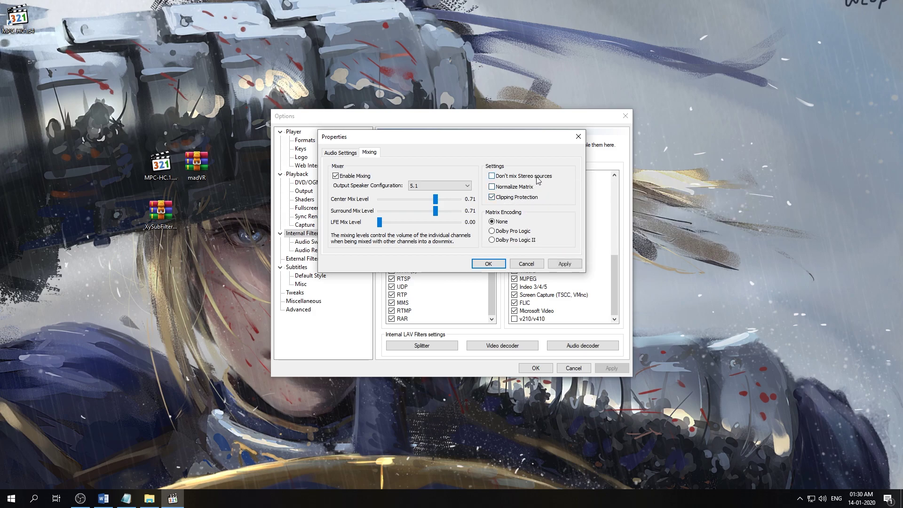
pyautogui.click(536, 178)
pyautogui.click(565, 265)
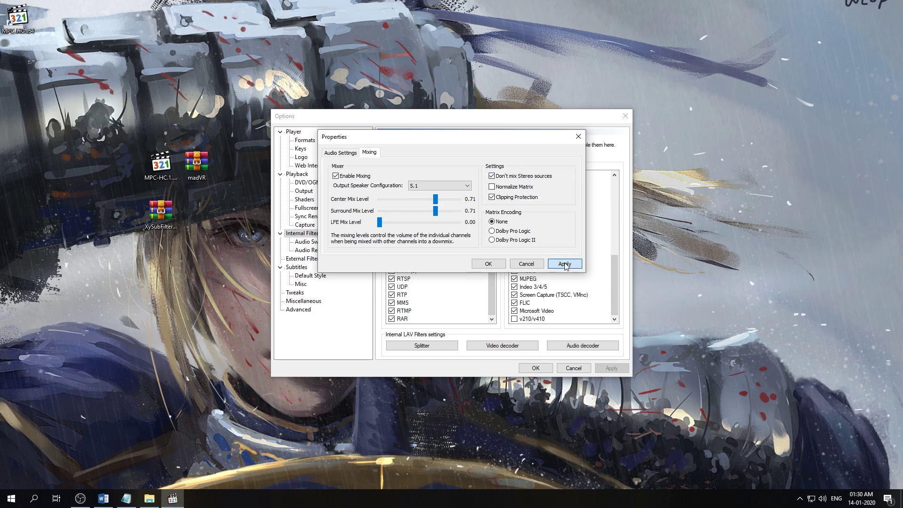
pyautogui.click(494, 264)
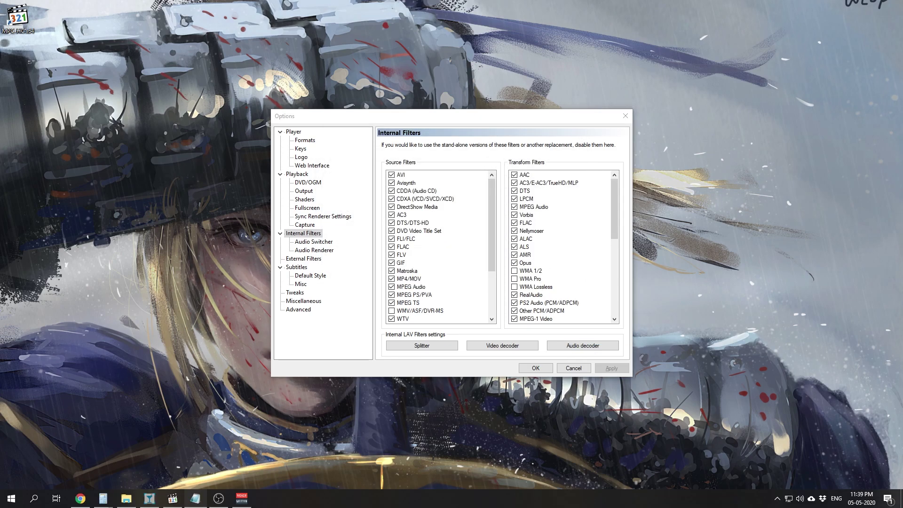
# - Set the preferred audio and subtitle languages in the LAV Splitter settings to eng and apply the change
pyautogui.click(407, 349)
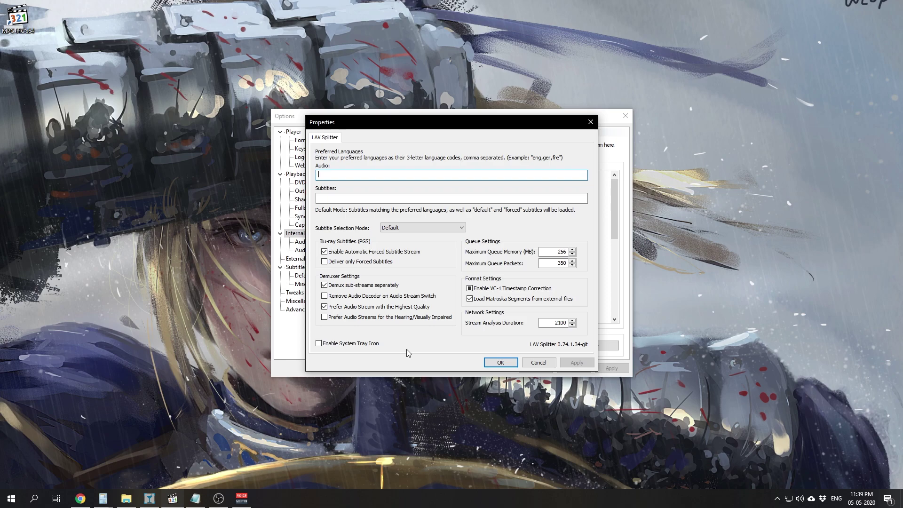
pyautogui.click(421, 230)
pyautogui.click(414, 249)
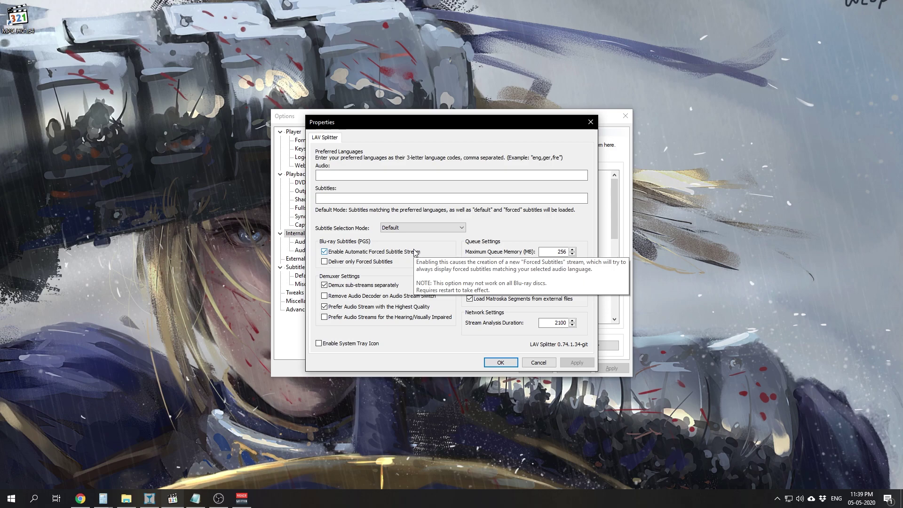
pyautogui.click(361, 176)
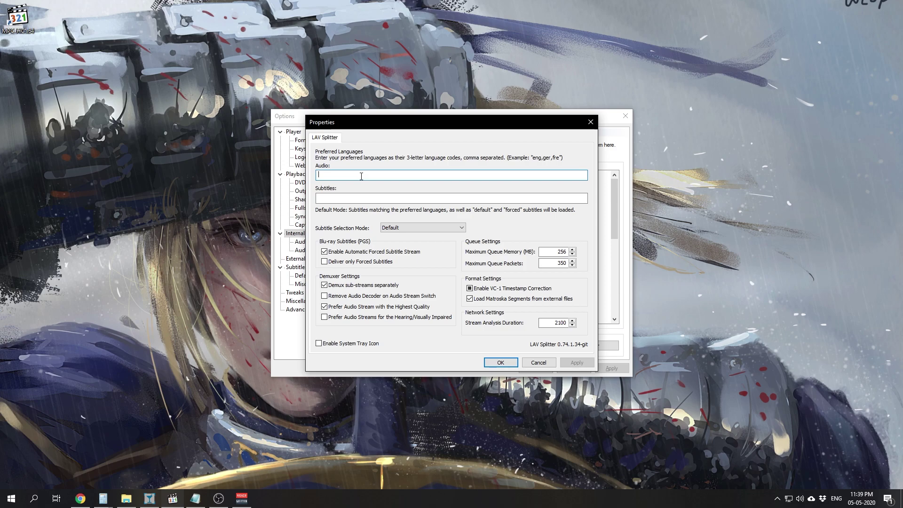
pyautogui.write('eng')
pyautogui.click(353, 199)
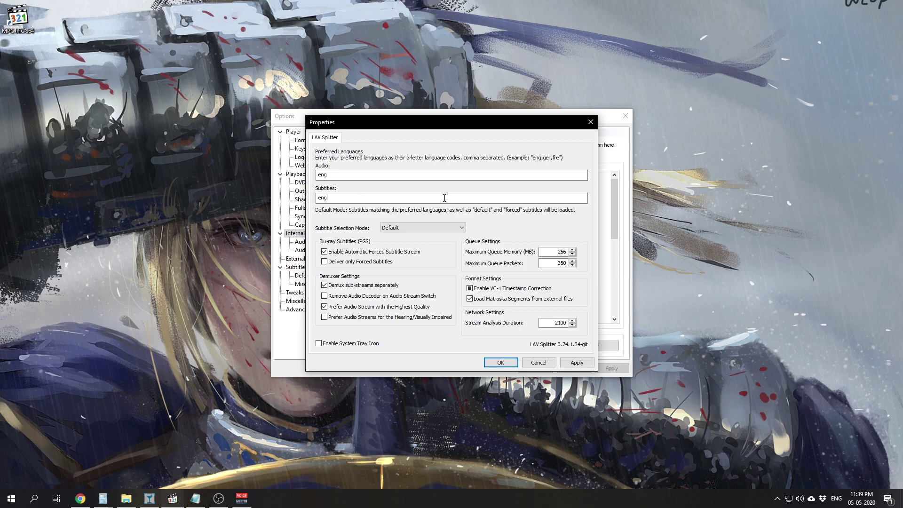
pyautogui.click(576, 362)
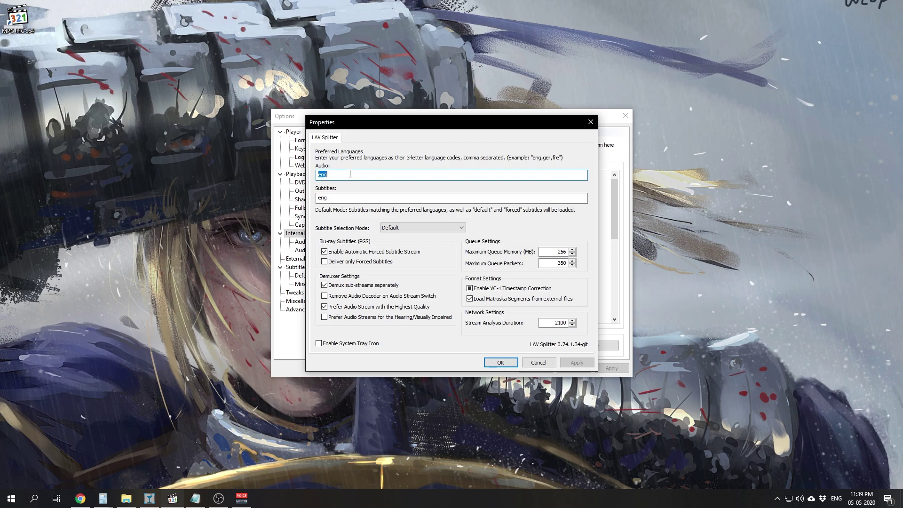
# - Replace the splitter's preferred audio language with jpn and apply the change
pyautogui.press('BackSpace')
pyautogui.click(342, 198)
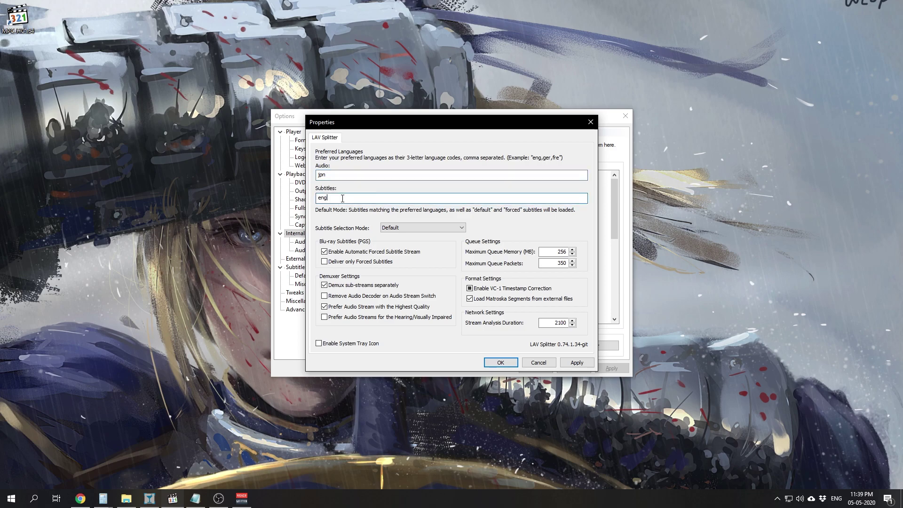
pyautogui.click(581, 363)
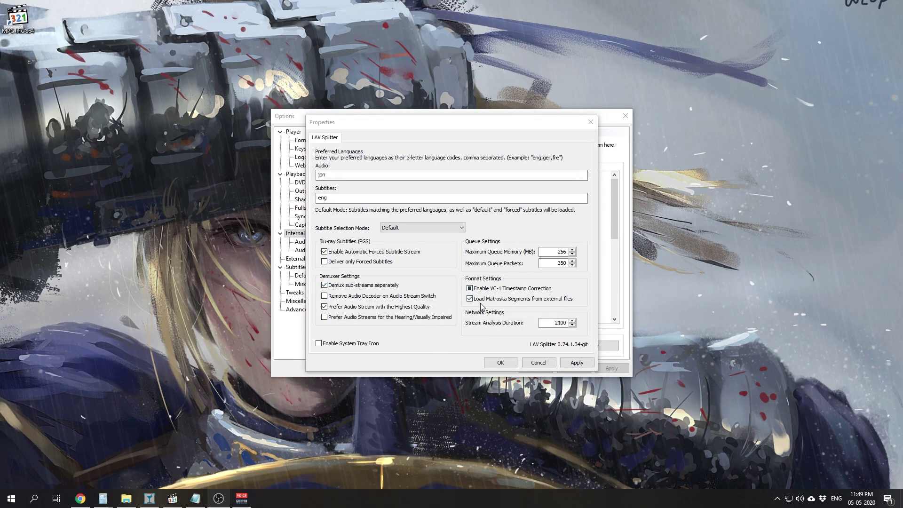
# - Enable the splitter's system tray icon, apply it, and confirm the splitter settings
pyautogui.click(340, 345)
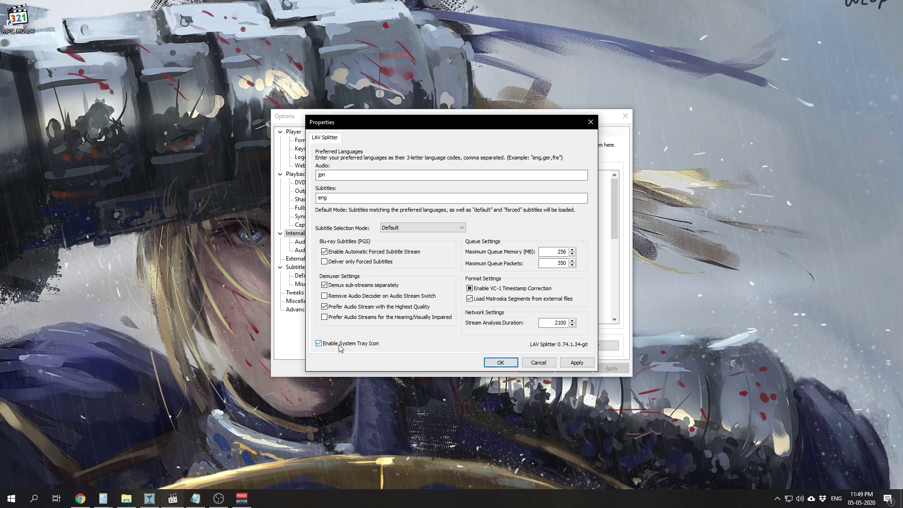
pyautogui.click(569, 364)
pyautogui.click(488, 364)
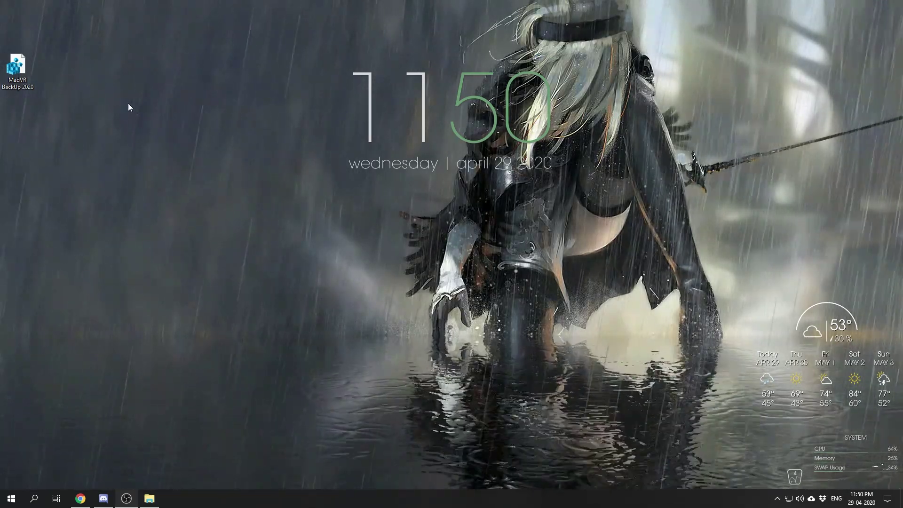
# - Move the MadVR BackUp 2020 registry file away from the desktop's edge and merge it into the registry
pyautogui.moveTo(17, 68); pyautogui.dragTo(183, 165)
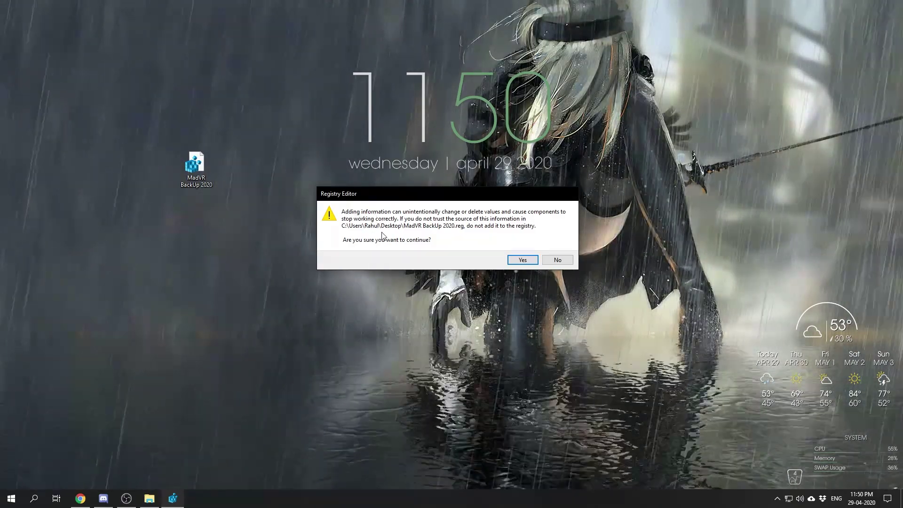
pyautogui.click(523, 260)
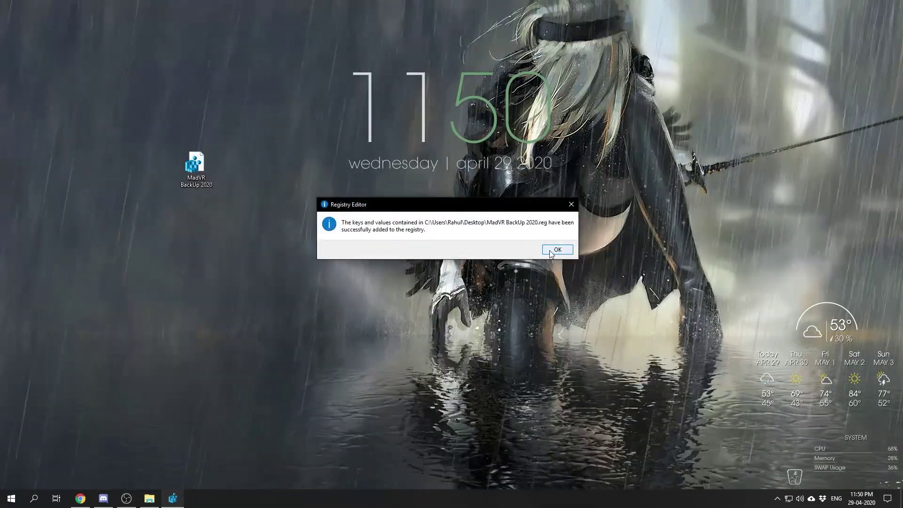
pyautogui.click(550, 250)
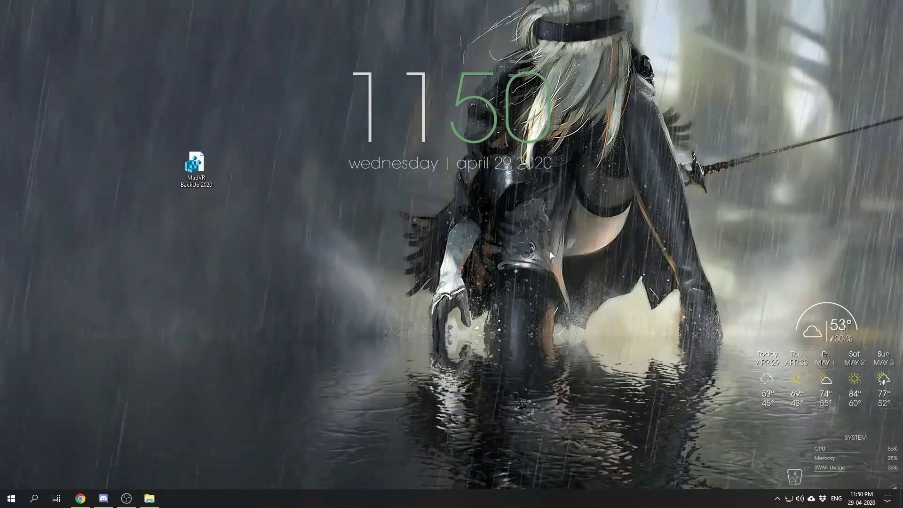